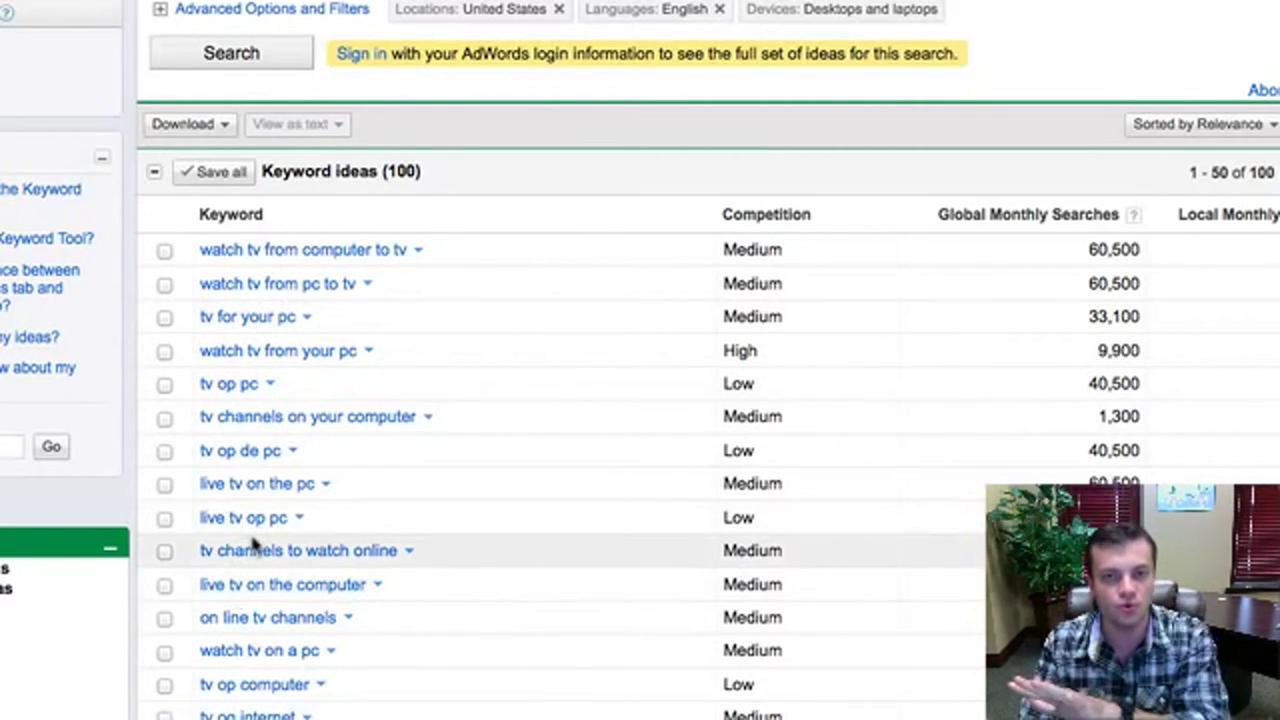
# Step: Review the Satellite Direct sales page, then highlight the monthly searches of the first three keyword ideas in the Keyword Tool
pyautogui.click(267, 12)
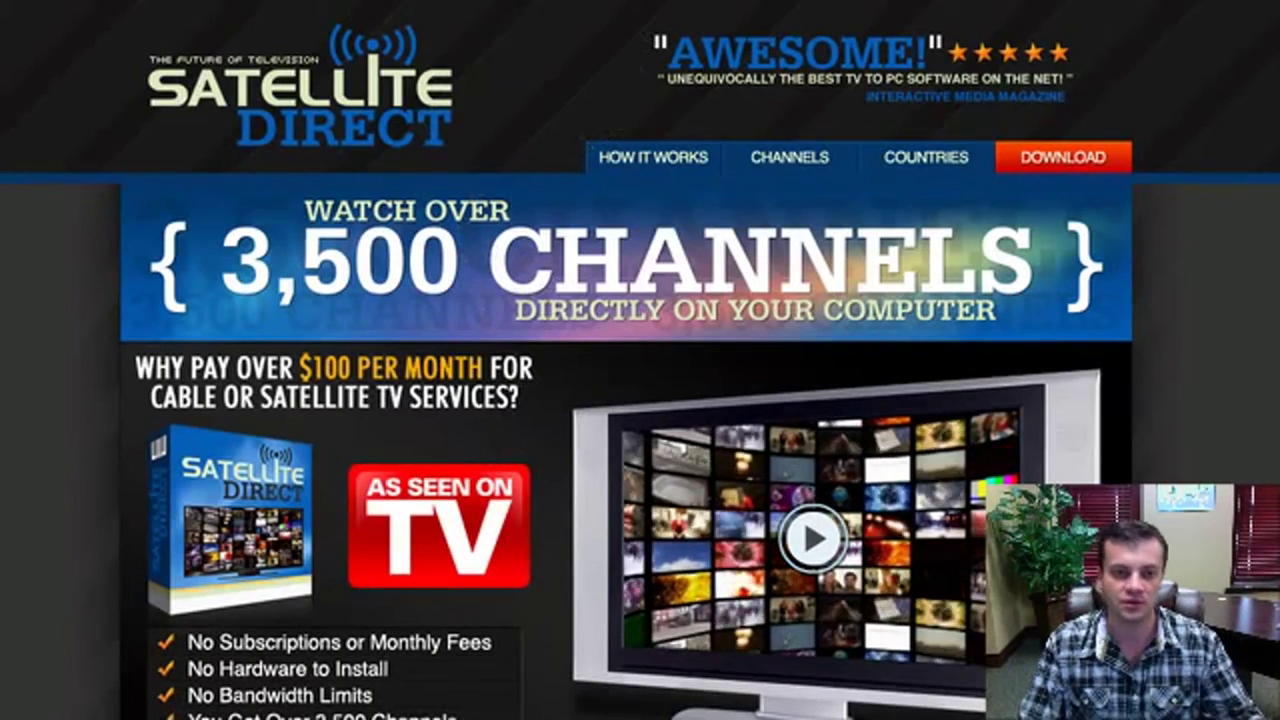
pyautogui.click(500, 20)
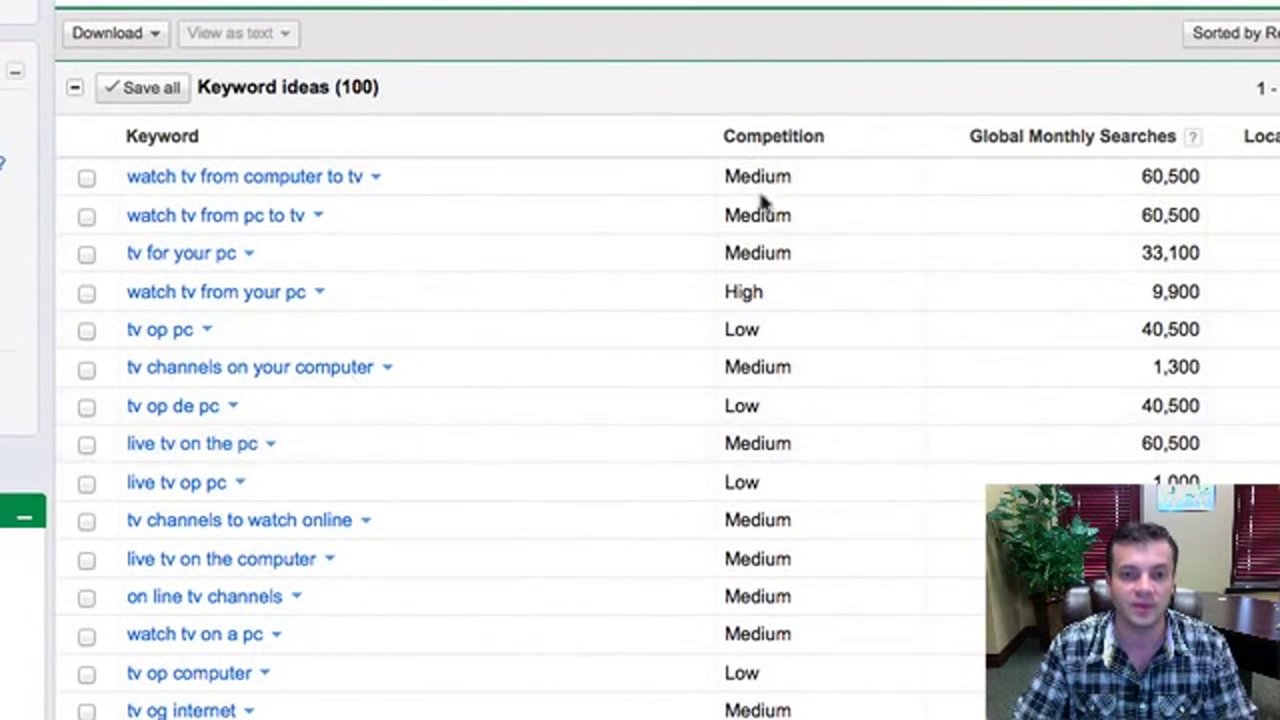
pyautogui.moveTo(1142, 176); pyautogui.dragTo(1200, 256)
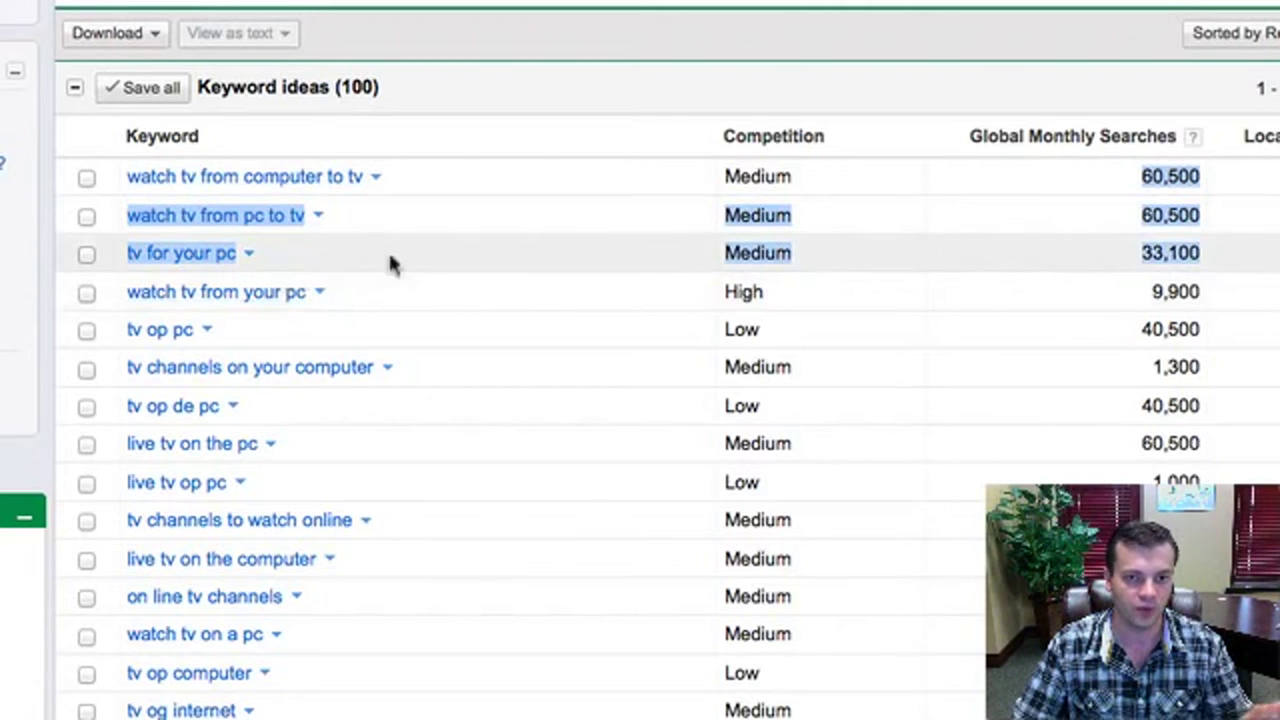
# Step: Sort the keyword ideas by global monthly searches in descending order and highlight the figure for "online channels tv"
pyautogui.click(1068, 144)
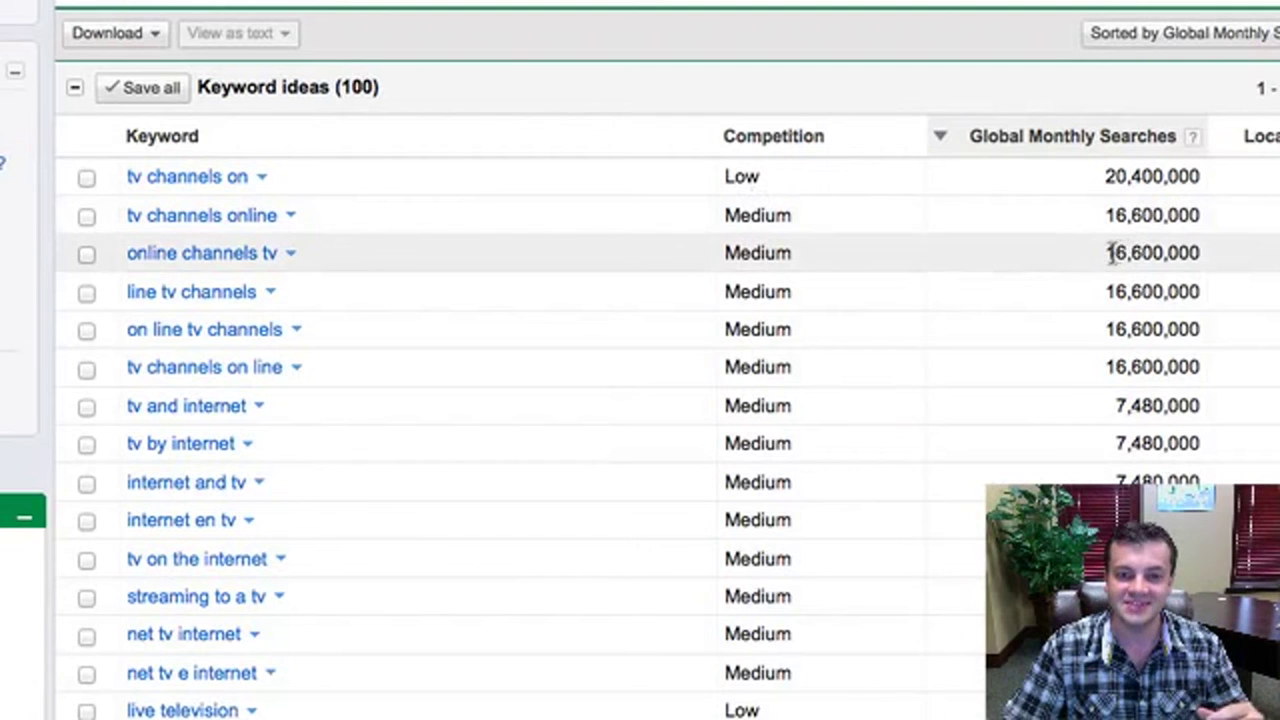
pyautogui.moveTo(1106, 252); pyautogui.dragTo(1208, 255)
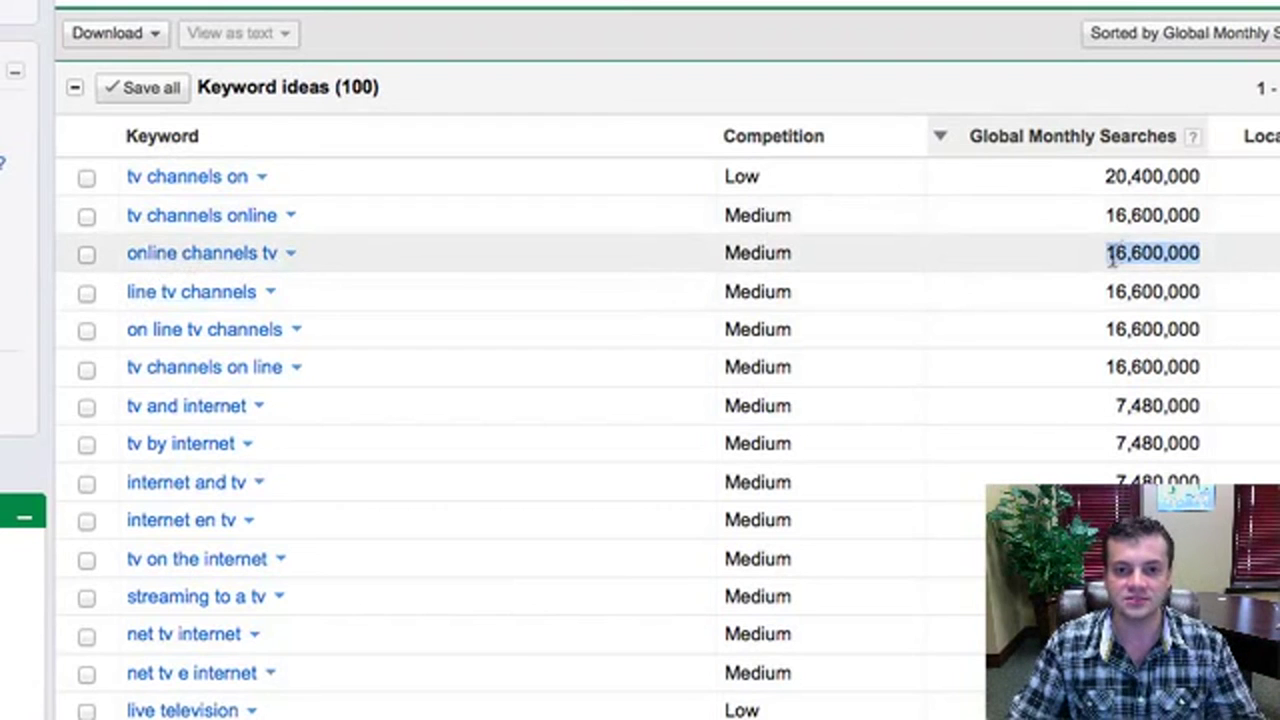
pyautogui.moveTo(1106, 253); pyautogui.dragTo(1210, 262)
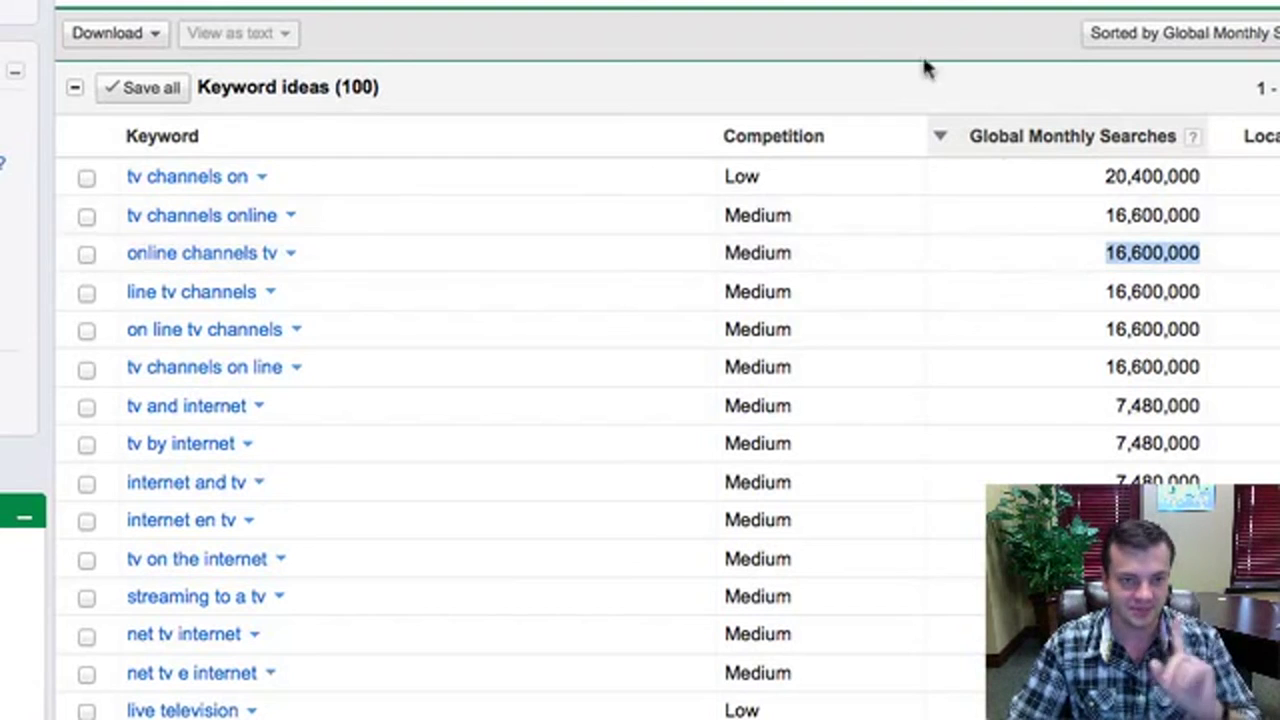
# Step: Change the keyword match type from Broad to [Exact]
pyautogui.scroll(5, 451, 223)
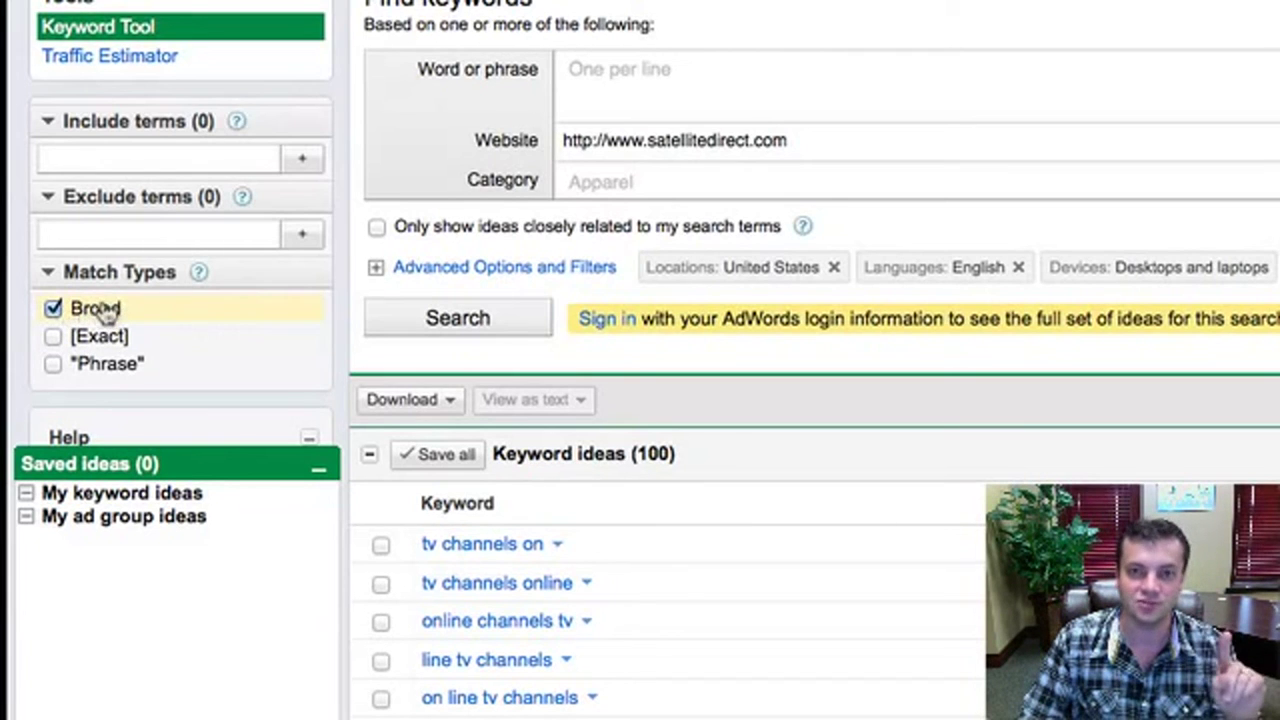
pyautogui.scroll(-5, 729, 449)
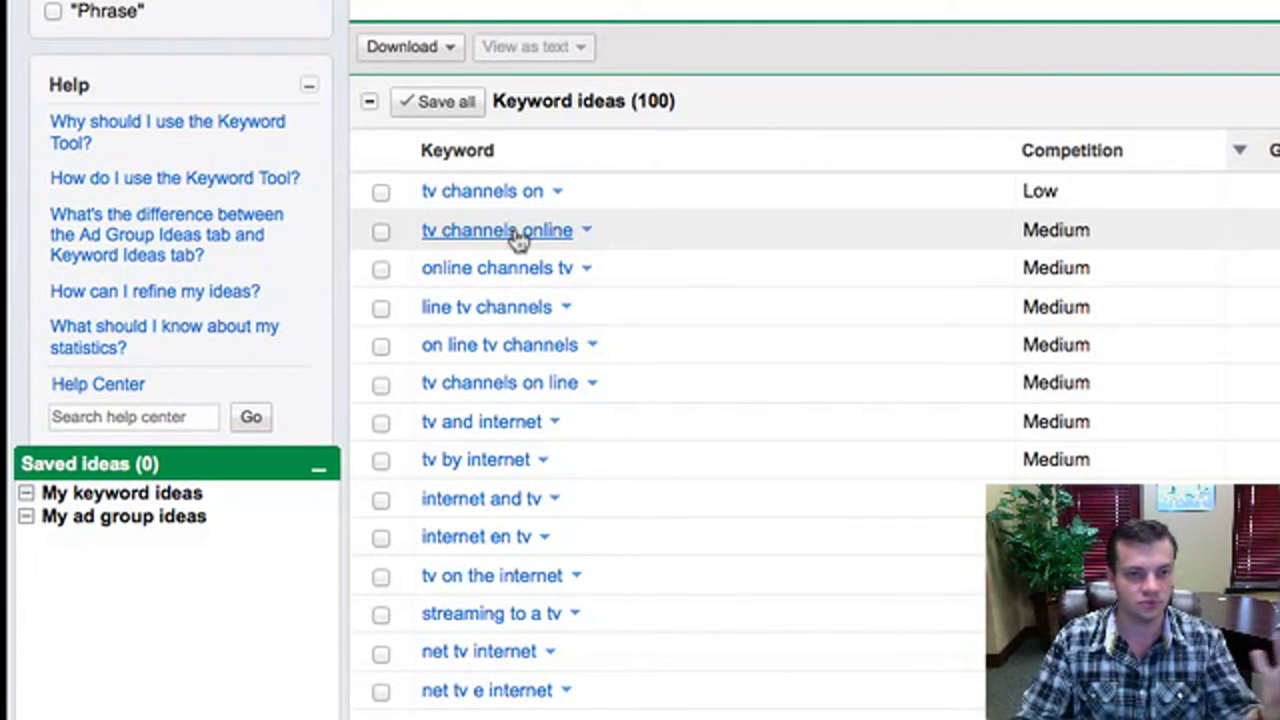
pyautogui.scroll(3, 522, 244)
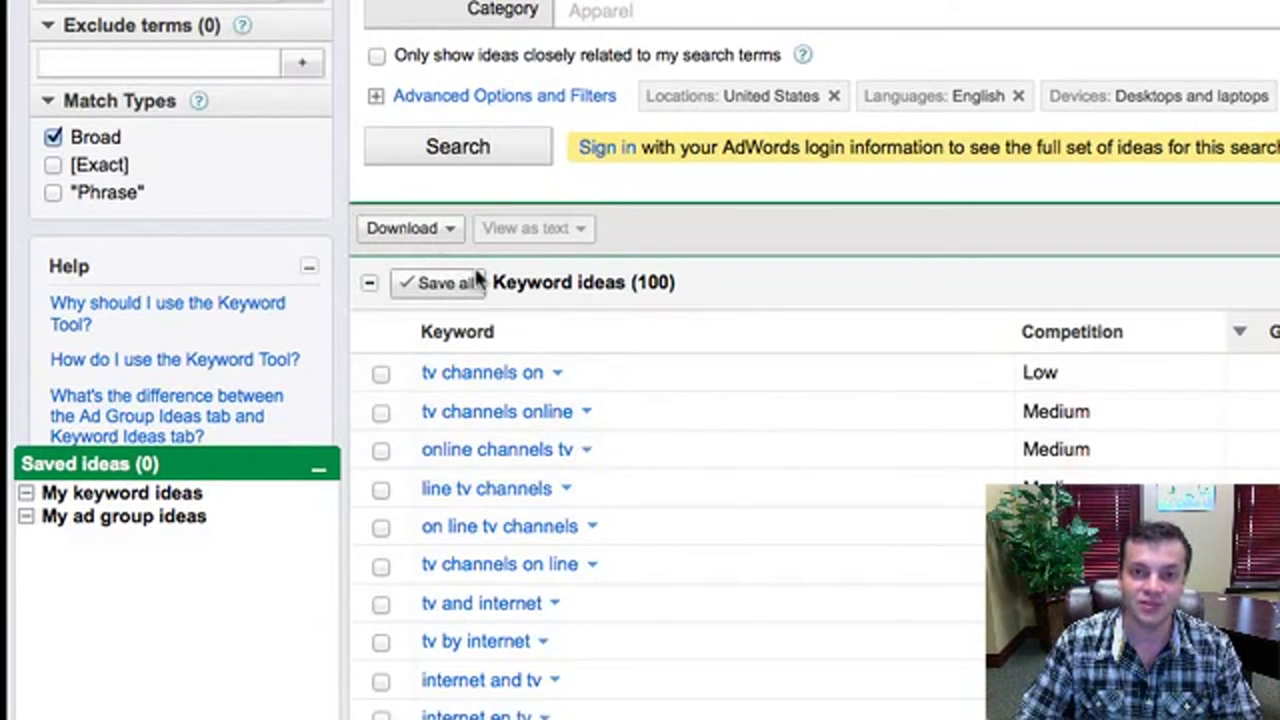
pyautogui.scroll(3, 477, 277)
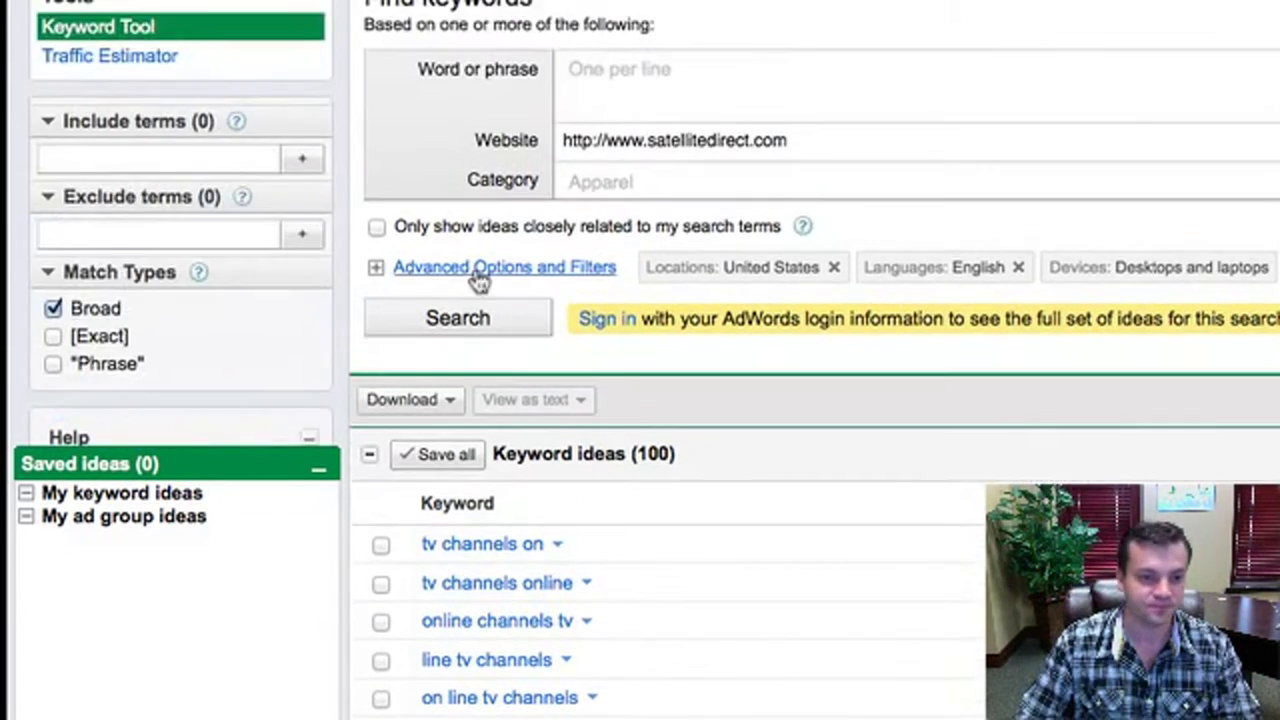
pyautogui.click(52, 308)
pyautogui.click(52, 337)
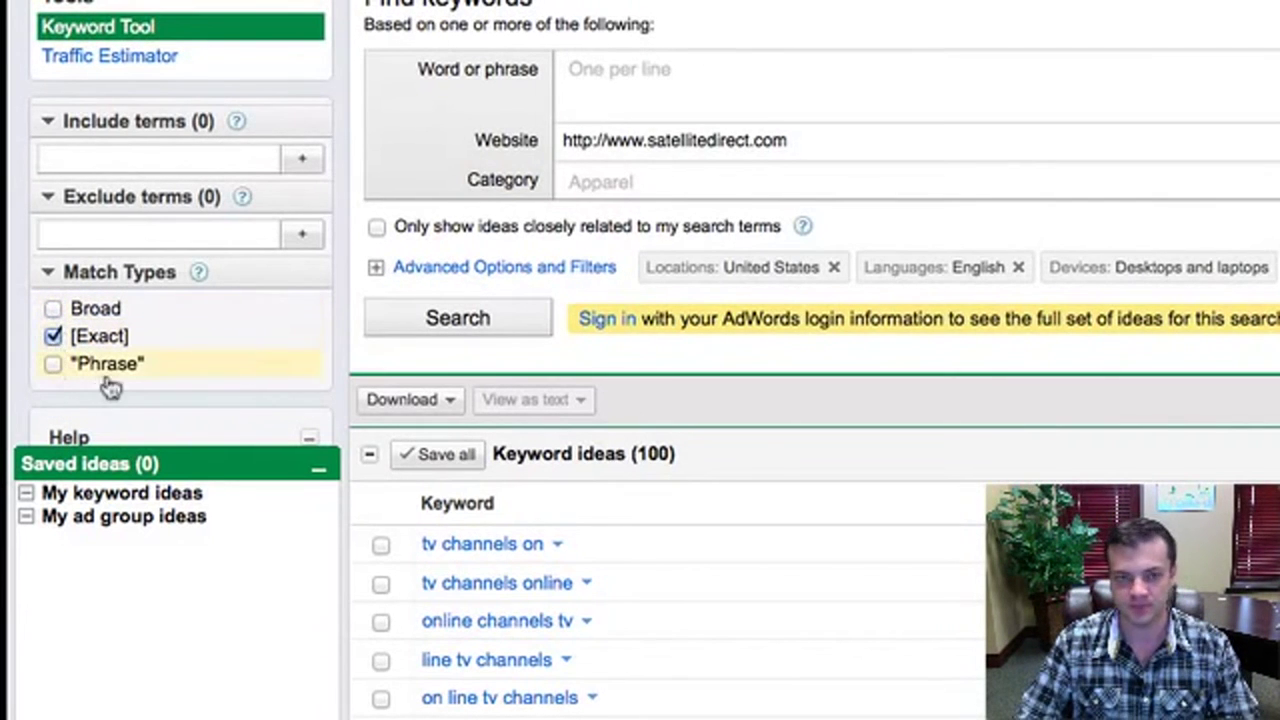
# Step: Examine the exact-match search volumes, highlighting the monthly figures for [tv channels online] and [live tv stream]
pyautogui.scroll(-1, 660, 484)
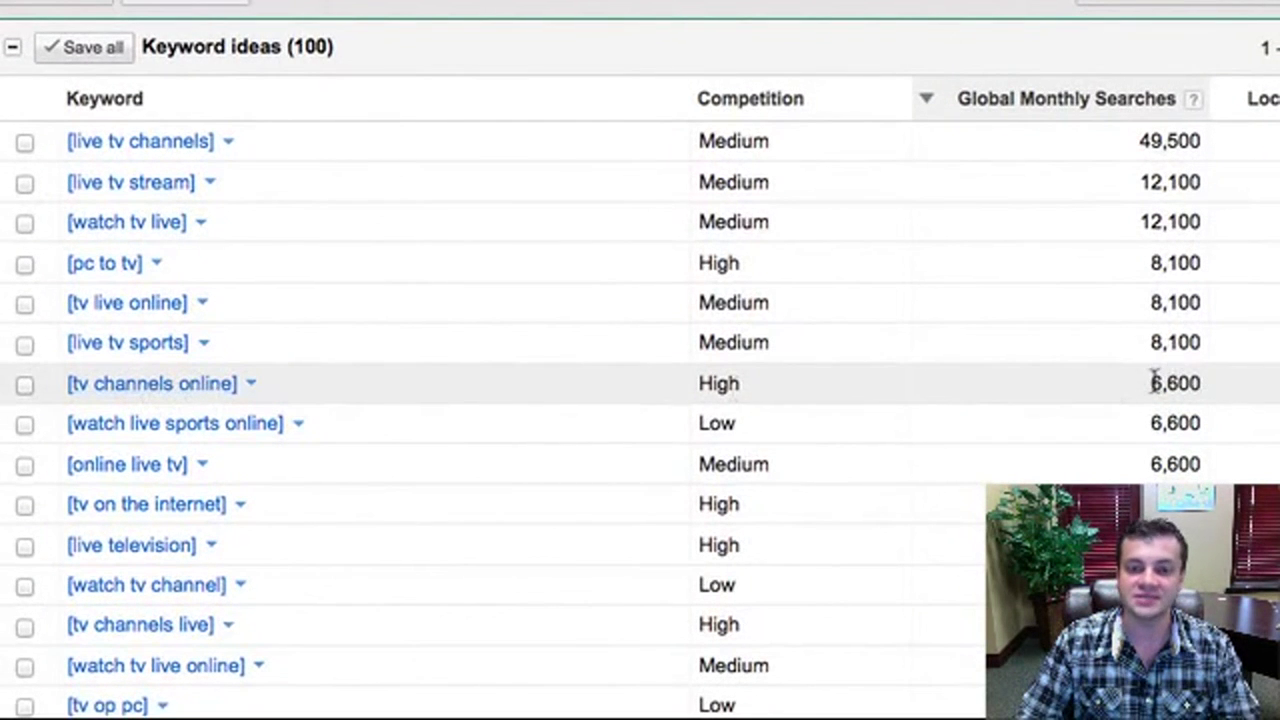
pyautogui.moveTo(1155, 383); pyautogui.dragTo(1212, 389)
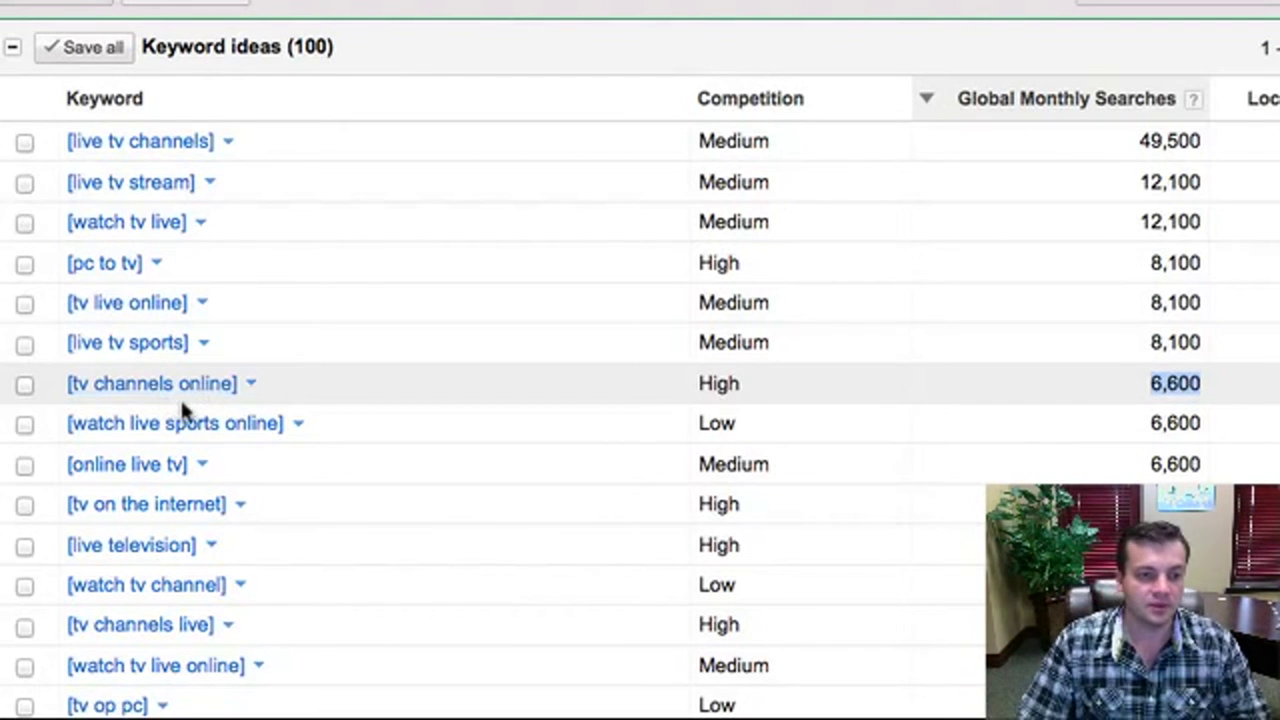
pyautogui.scroll(5, 183, 408)
pyautogui.scroll(-5, 540, 385)
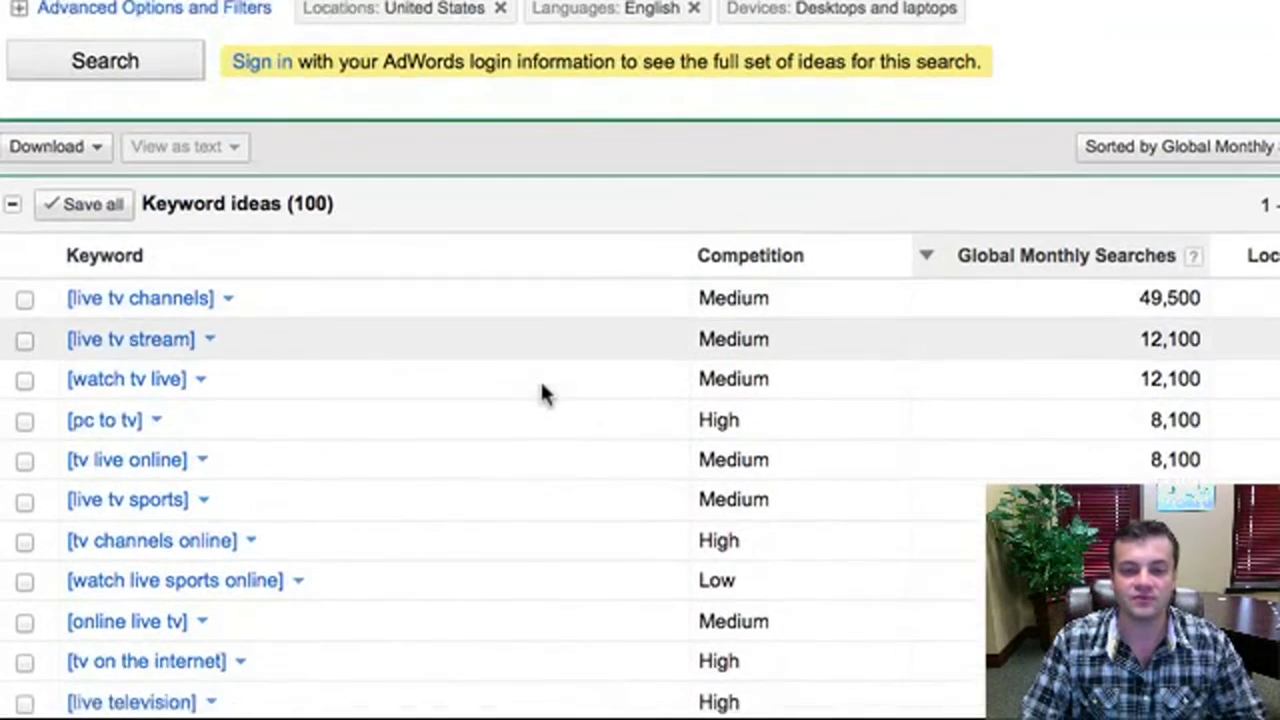
pyautogui.scroll(2, 540, 385)
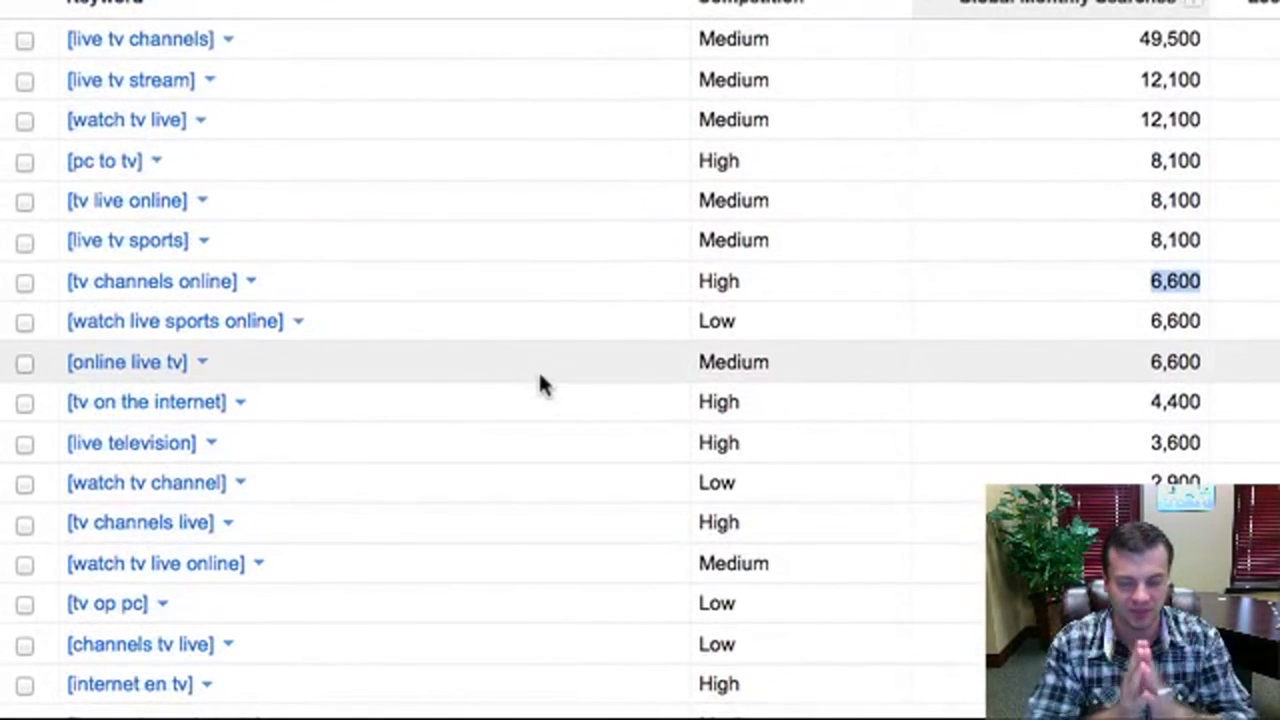
pyautogui.scroll(3, 540, 385)
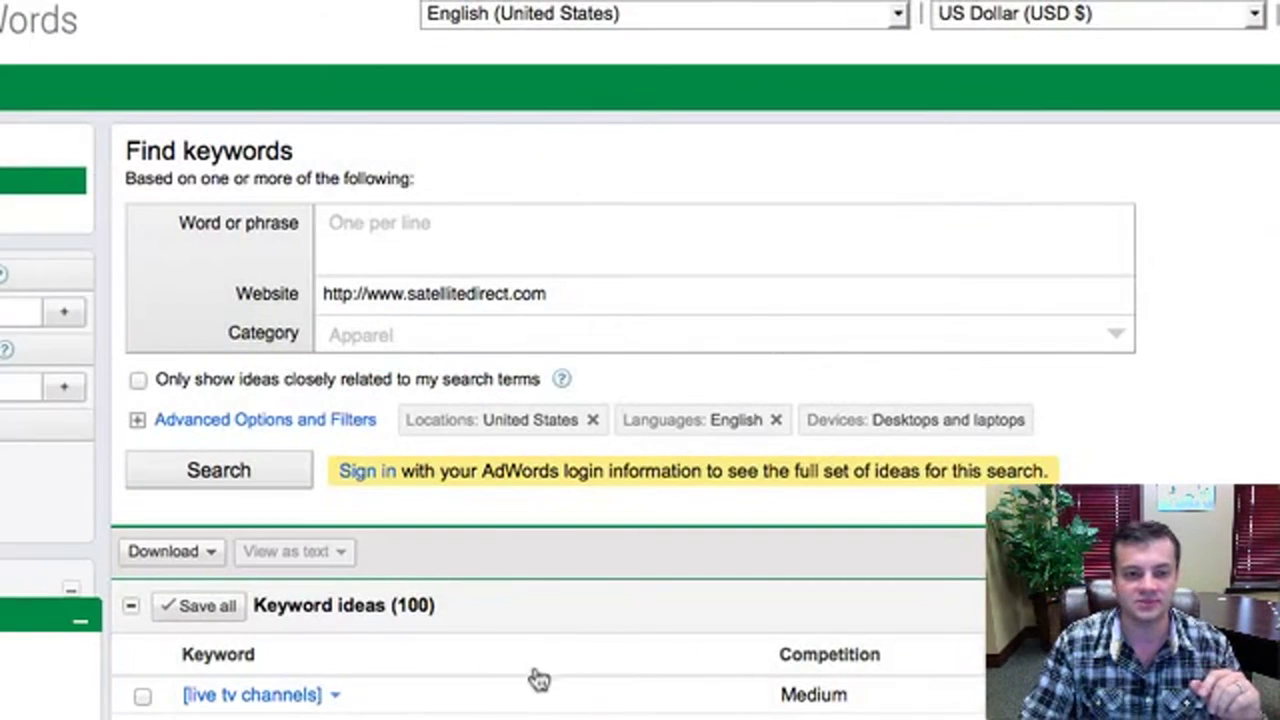
pyautogui.scroll(-5, 531, 677)
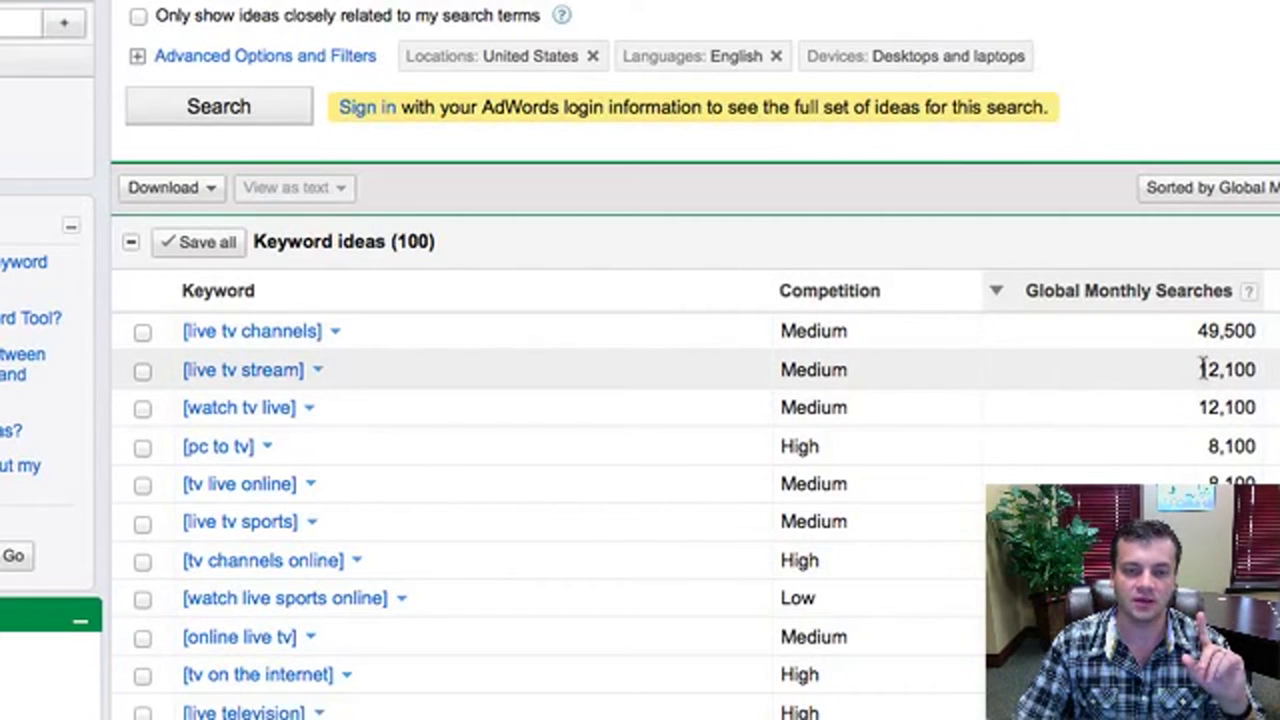
pyautogui.moveTo(1200, 369); pyautogui.dragTo(1268, 376)
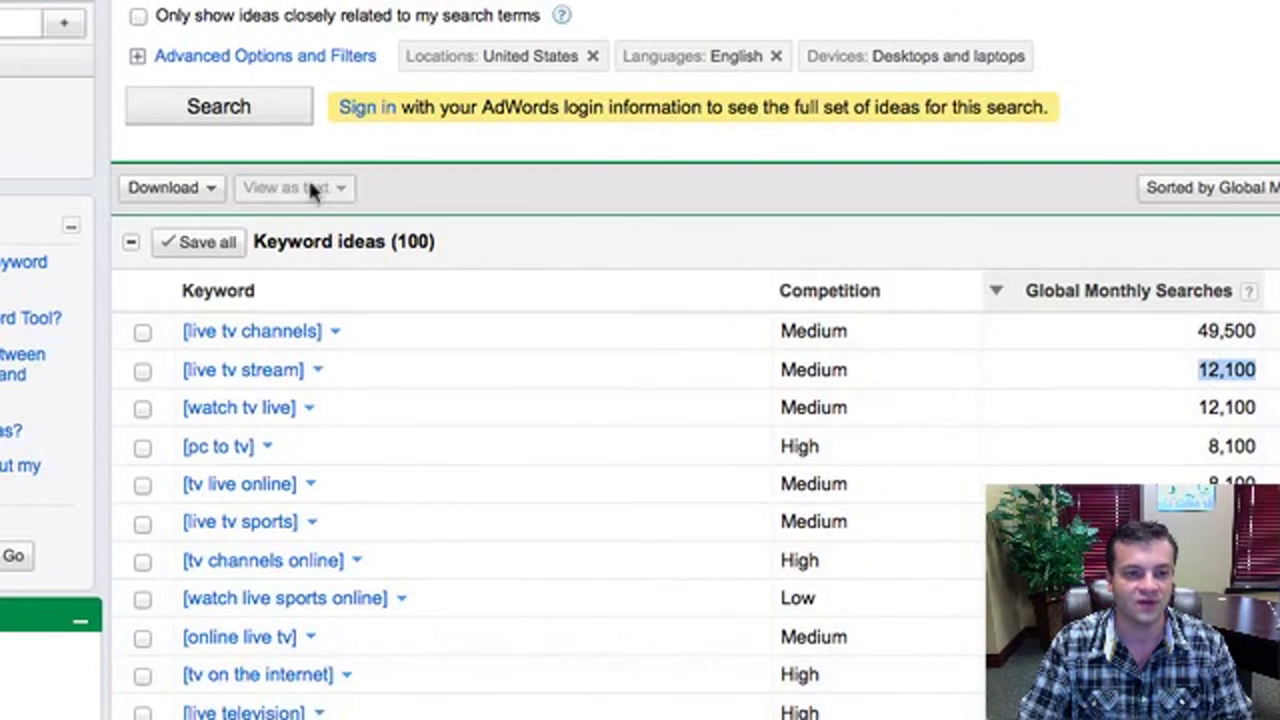
pyautogui.scroll(5, 91, 257)
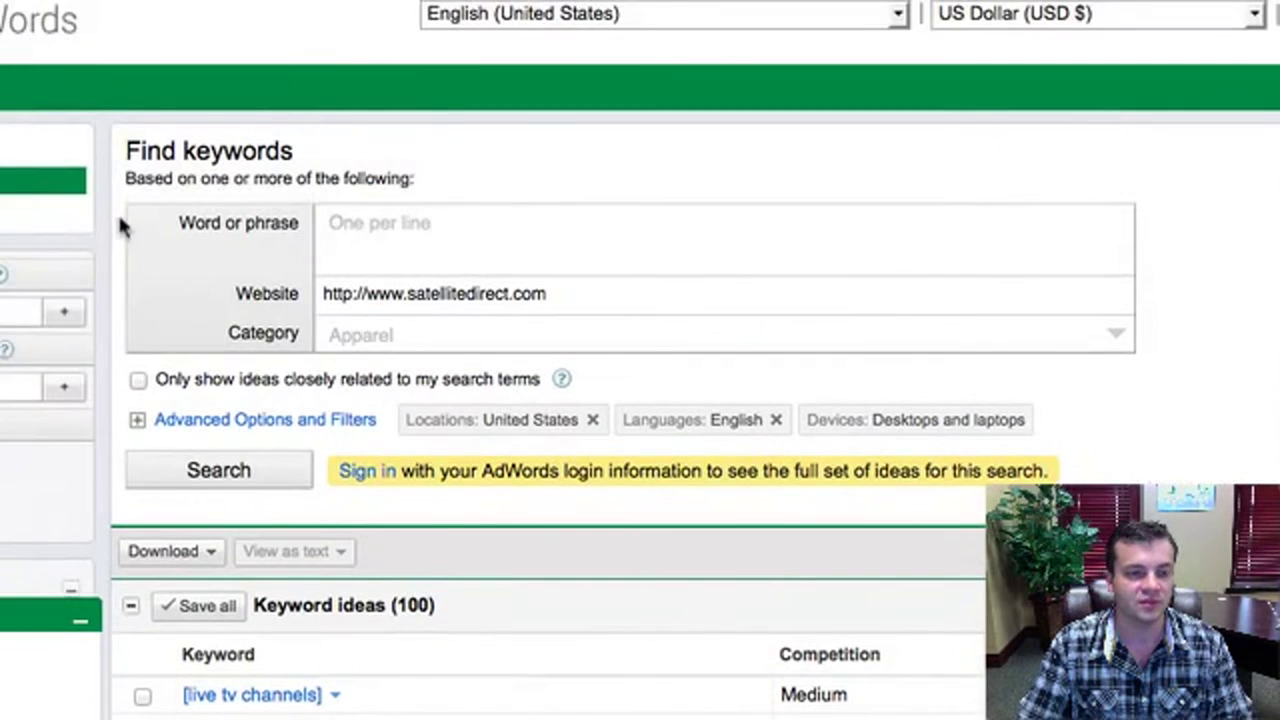
# Step: Switch to the ClickBank Marketplace and open the Education category
pyautogui.click(116, 2)
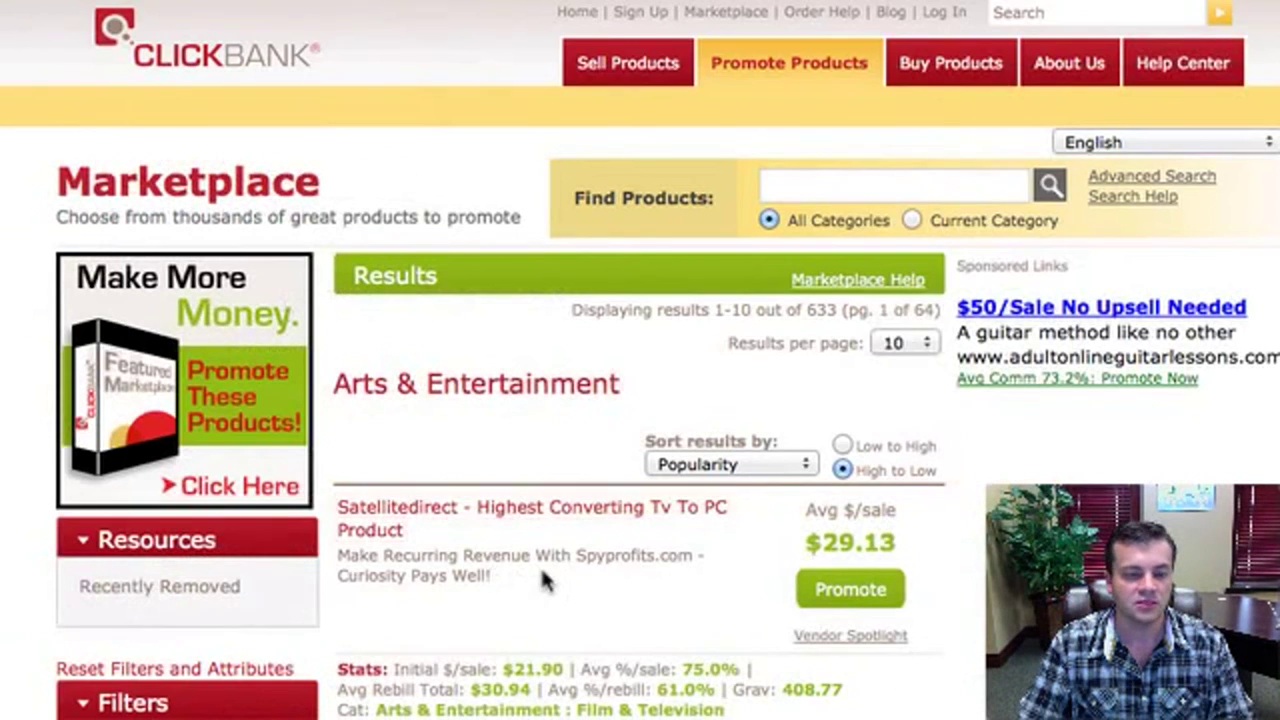
pyautogui.click(733, 22)
pyautogui.scroll(-10, 46, 560)
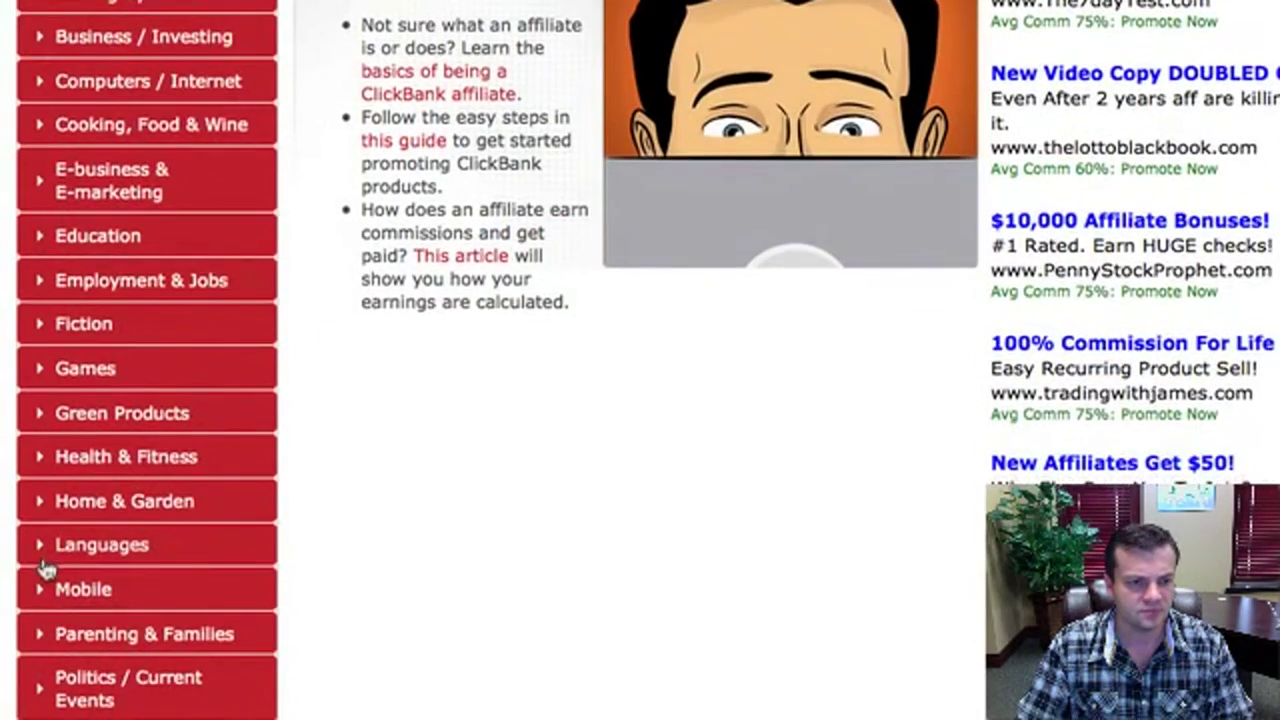
pyautogui.scroll(1, 46, 540)
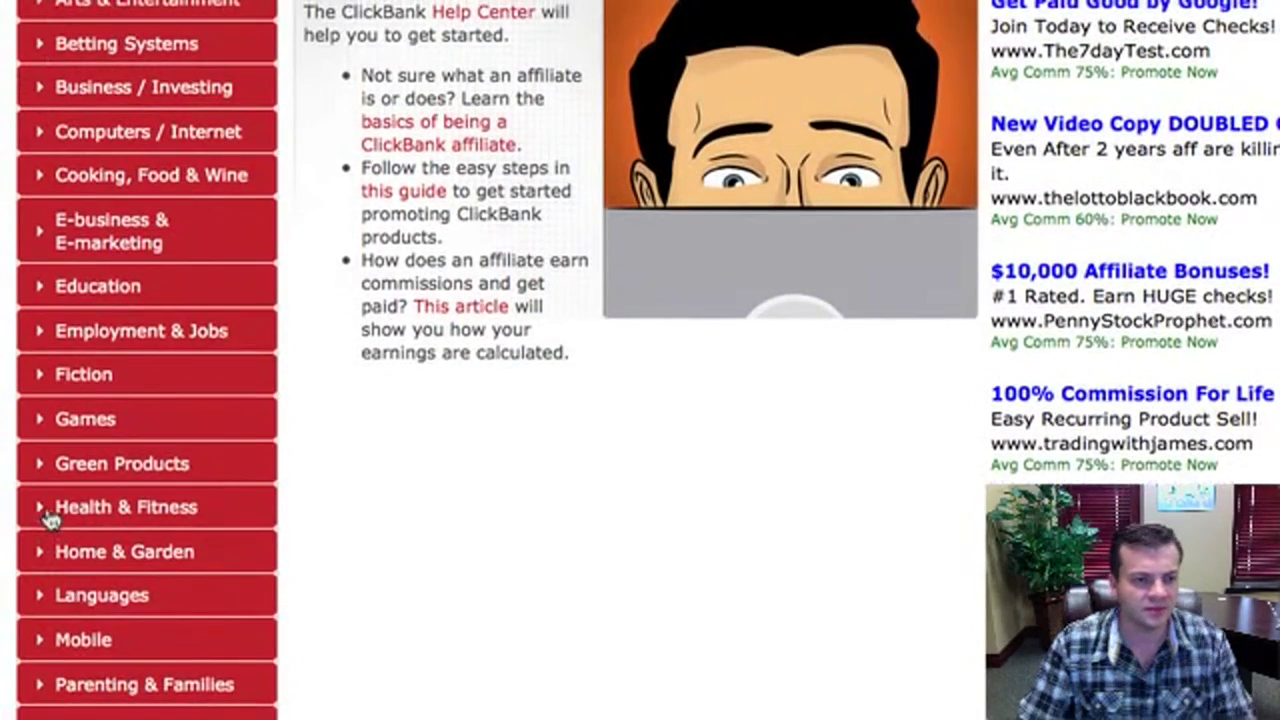
pyautogui.click(98, 295)
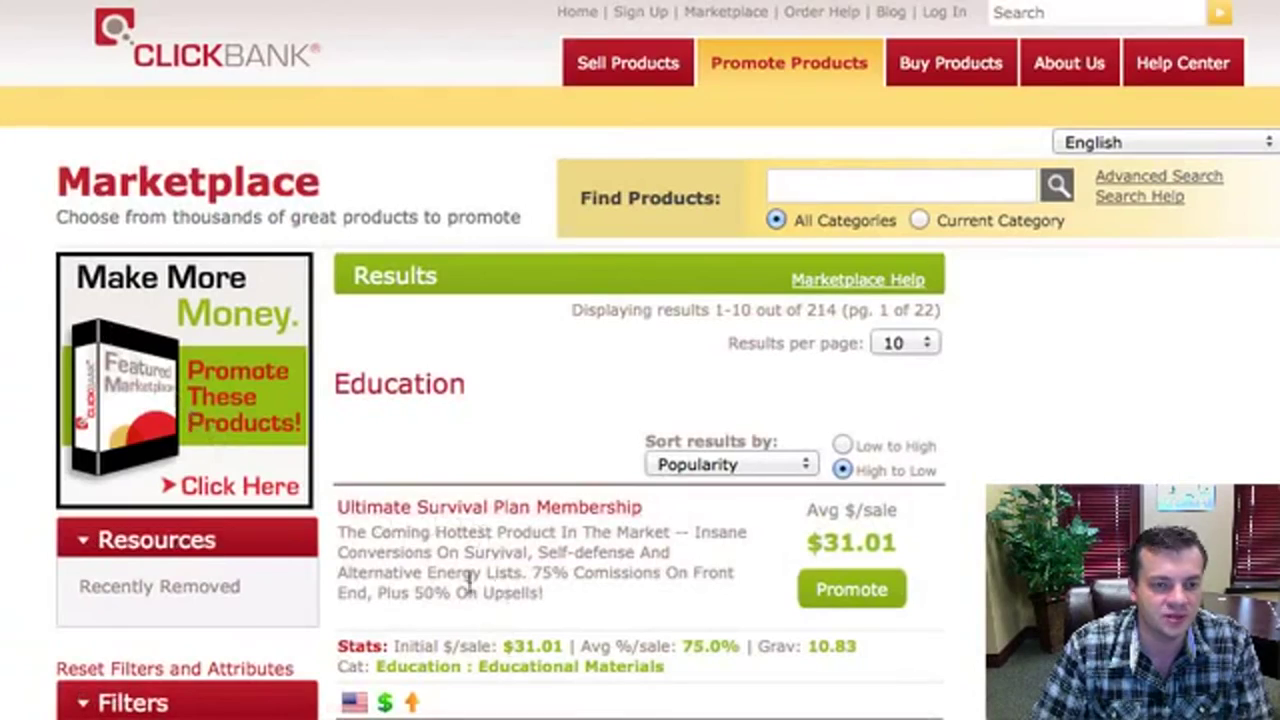
# Step: Open the sales page of the Human Anatomy & Physiology Study Course from the Education results and look it over
pyautogui.scroll(-3, 465, 583)
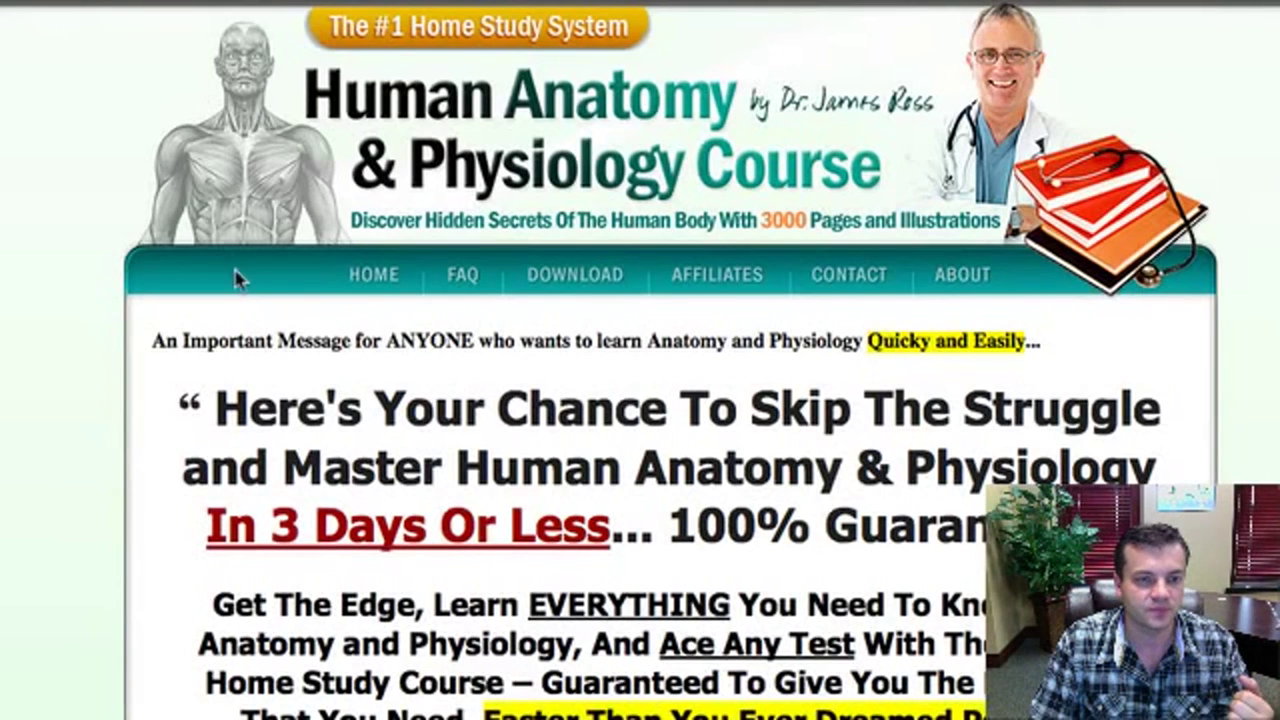
pyautogui.scroll(-1, 237, 290)
pyautogui.scroll(1, 237, 290)
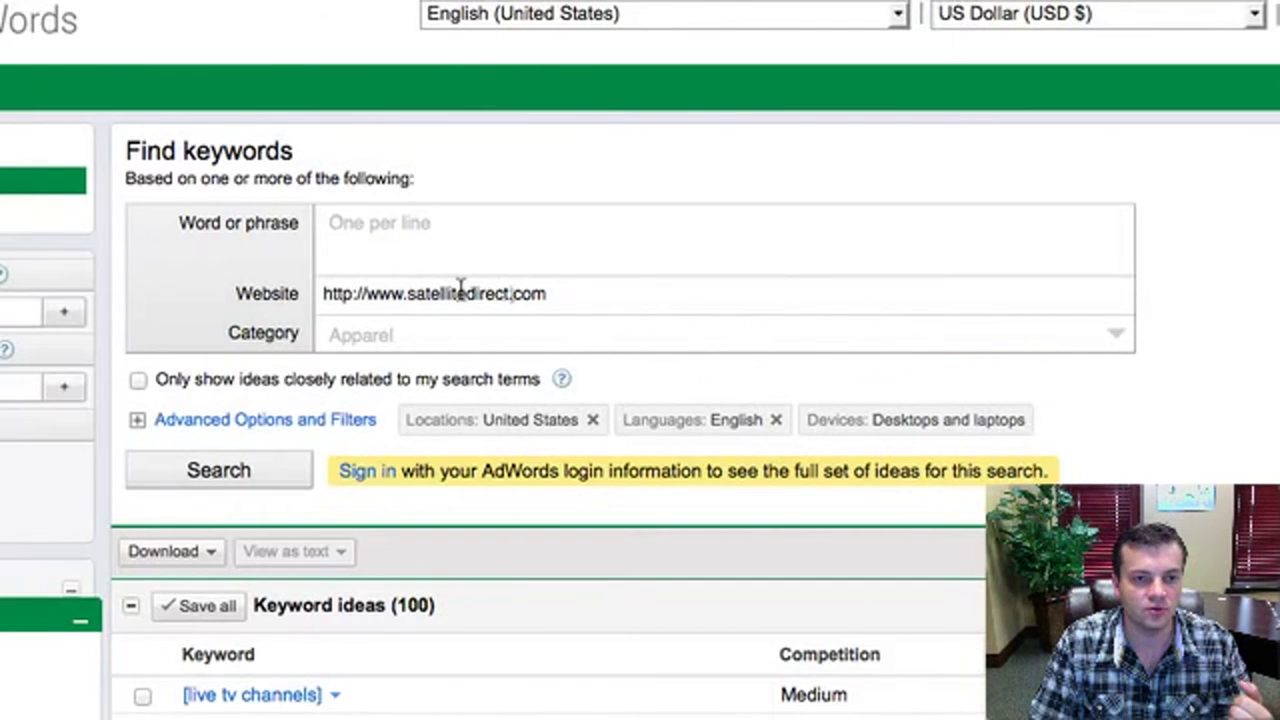
pyautogui.doubleClick(460, 292)
pyautogui.tripleClick(460, 290)
pyautogui.press('BackSpace')
pyautogui.write('http://www.humananatomycourse.com/')
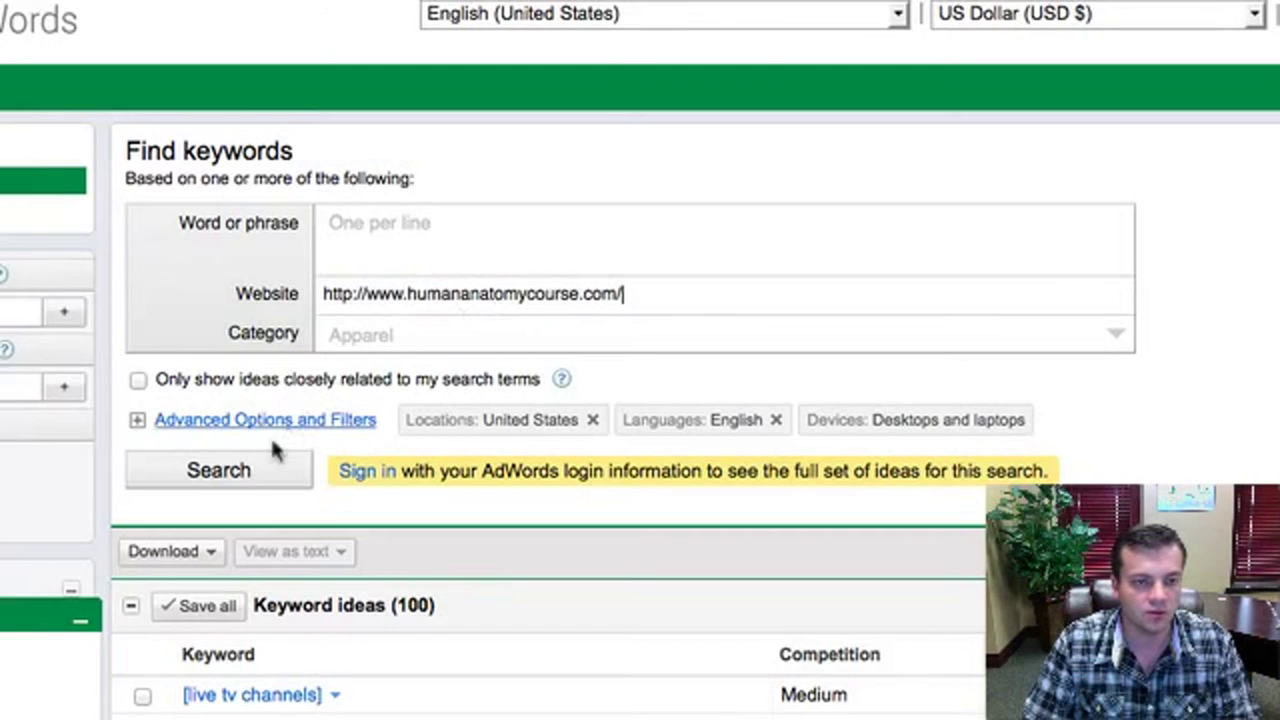
pyautogui.click(230, 472)
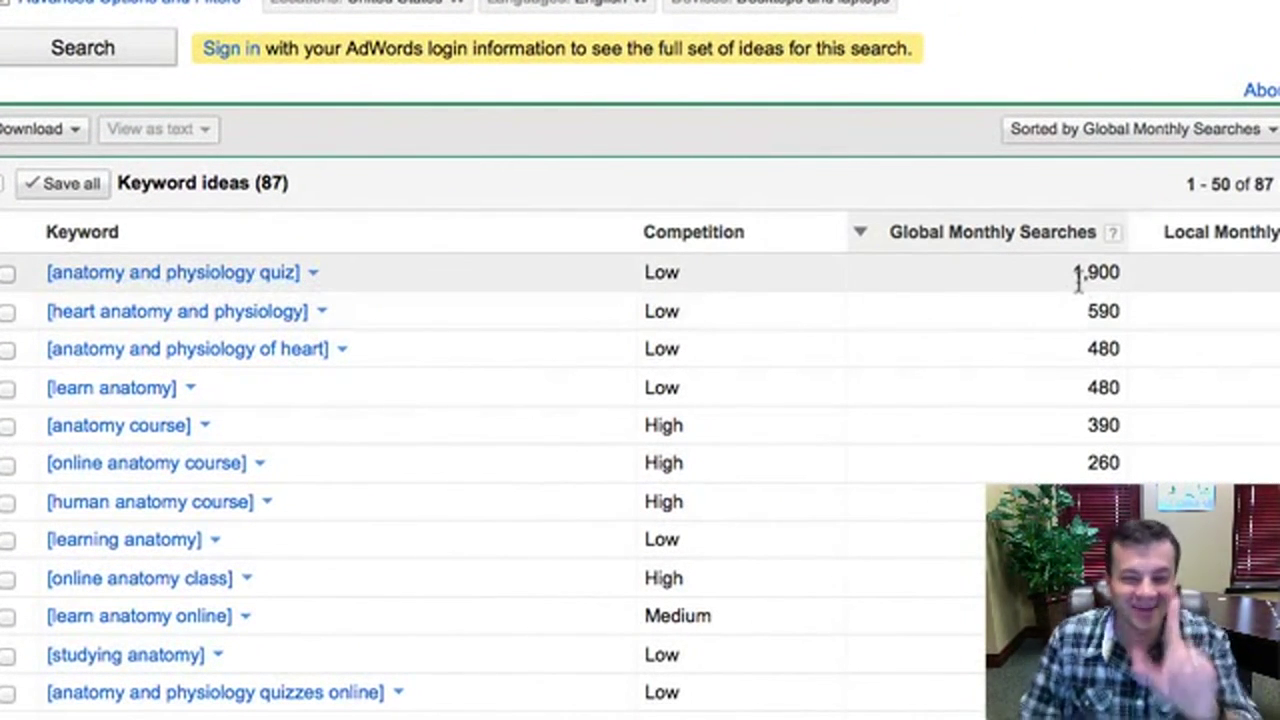
# Step: Compare the monthly searches for [anatomy and physiology quiz] and [anatomy course] with the headline on the anatomy course's sales page
pyautogui.moveTo(1075, 272); pyautogui.dragTo(1128, 278)
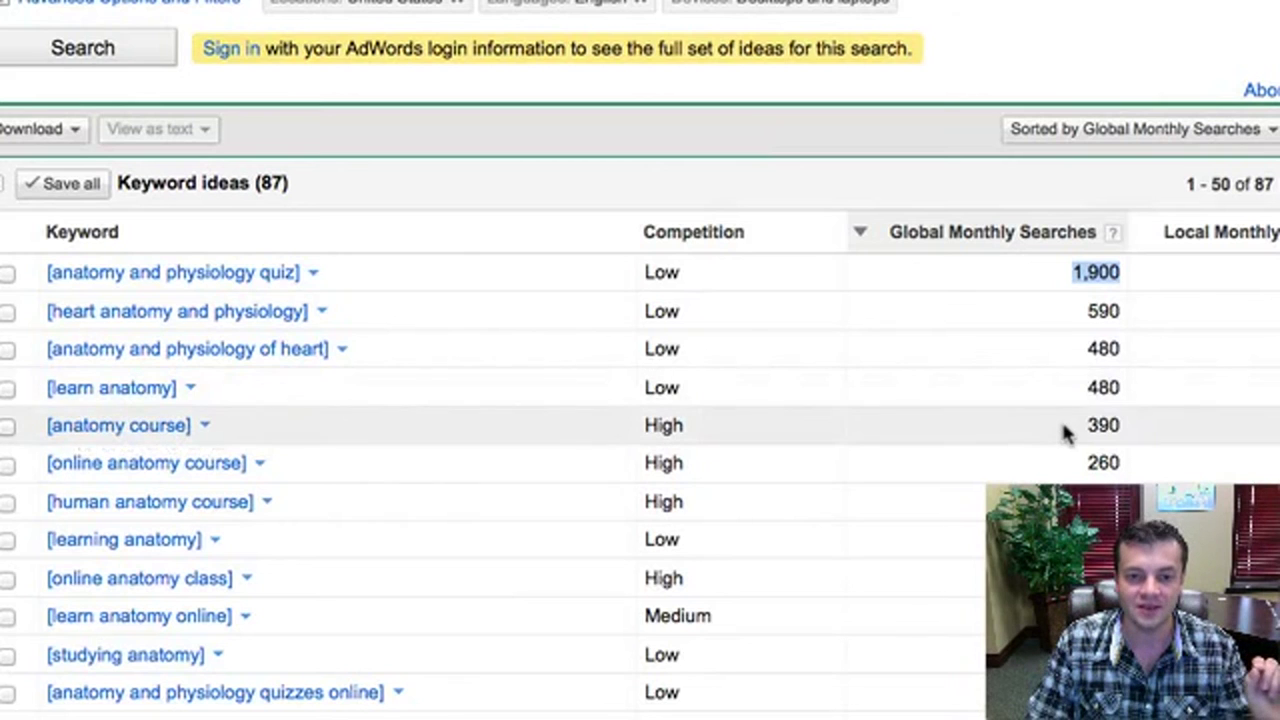
pyautogui.moveTo(1092, 424); pyautogui.dragTo(1140, 440)
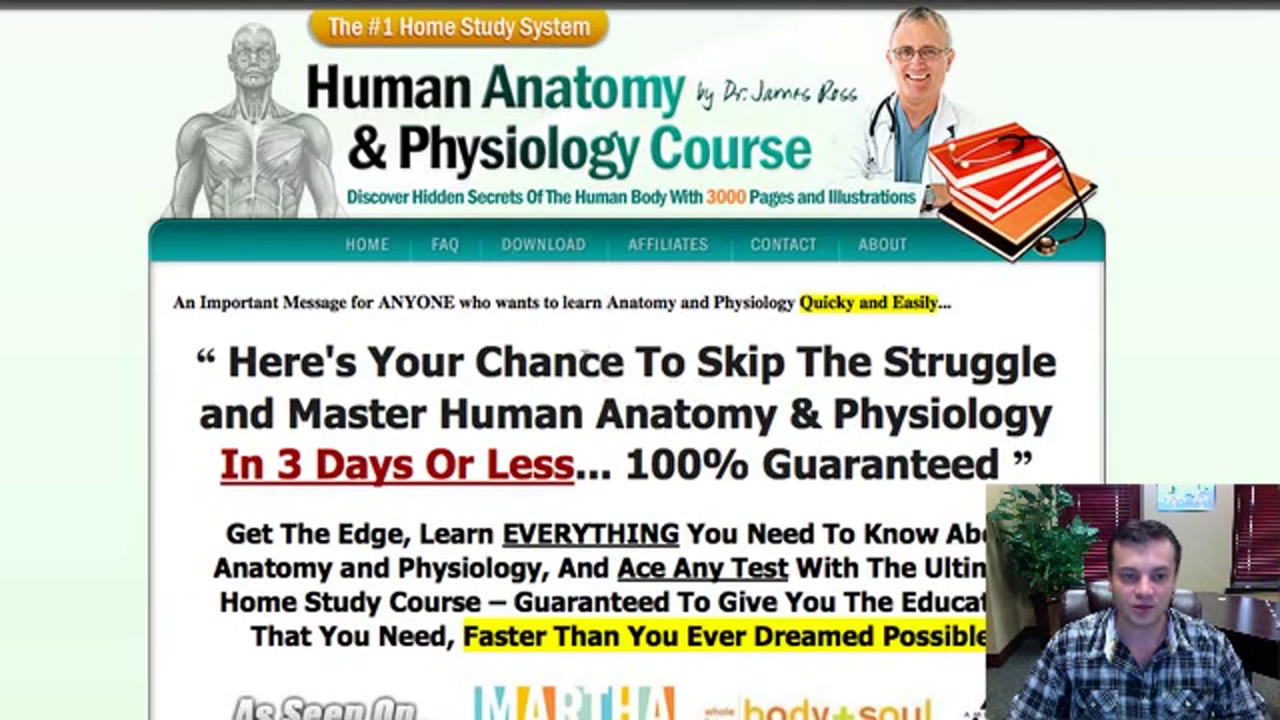
pyautogui.moveTo(447, 372); pyautogui.dragTo(718, 393)
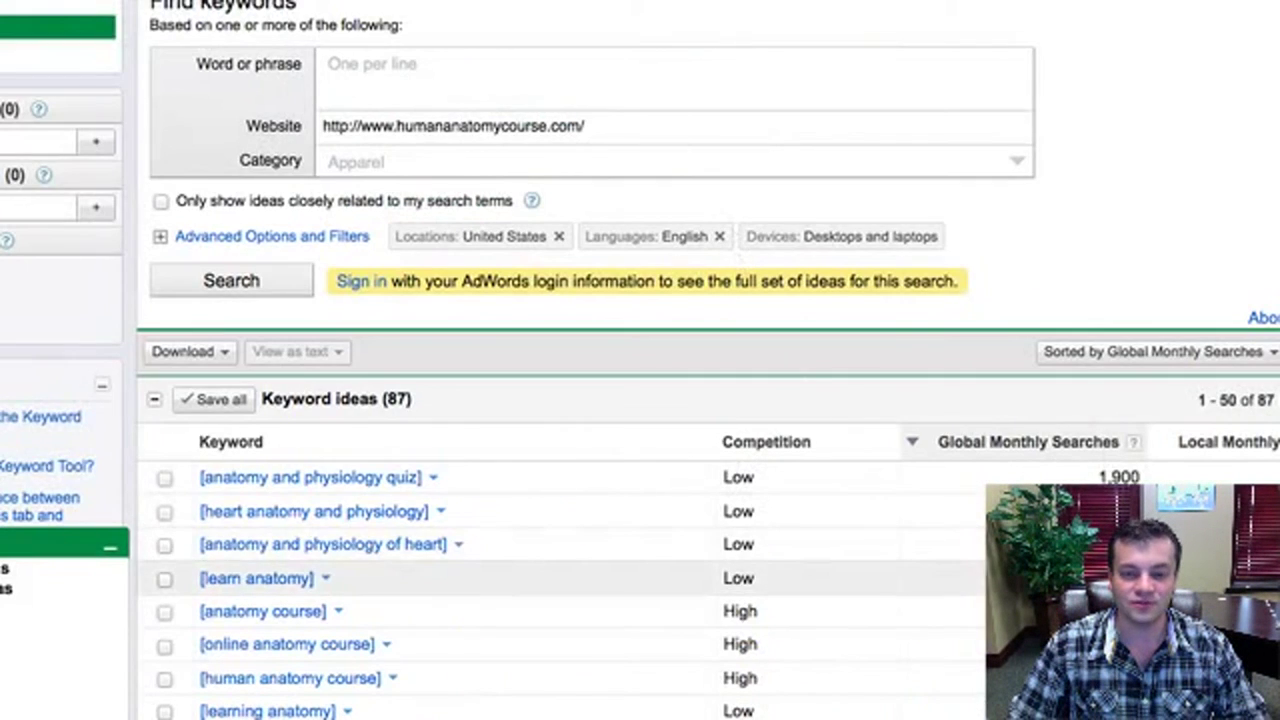
pyautogui.scroll(-1, 763, 306)
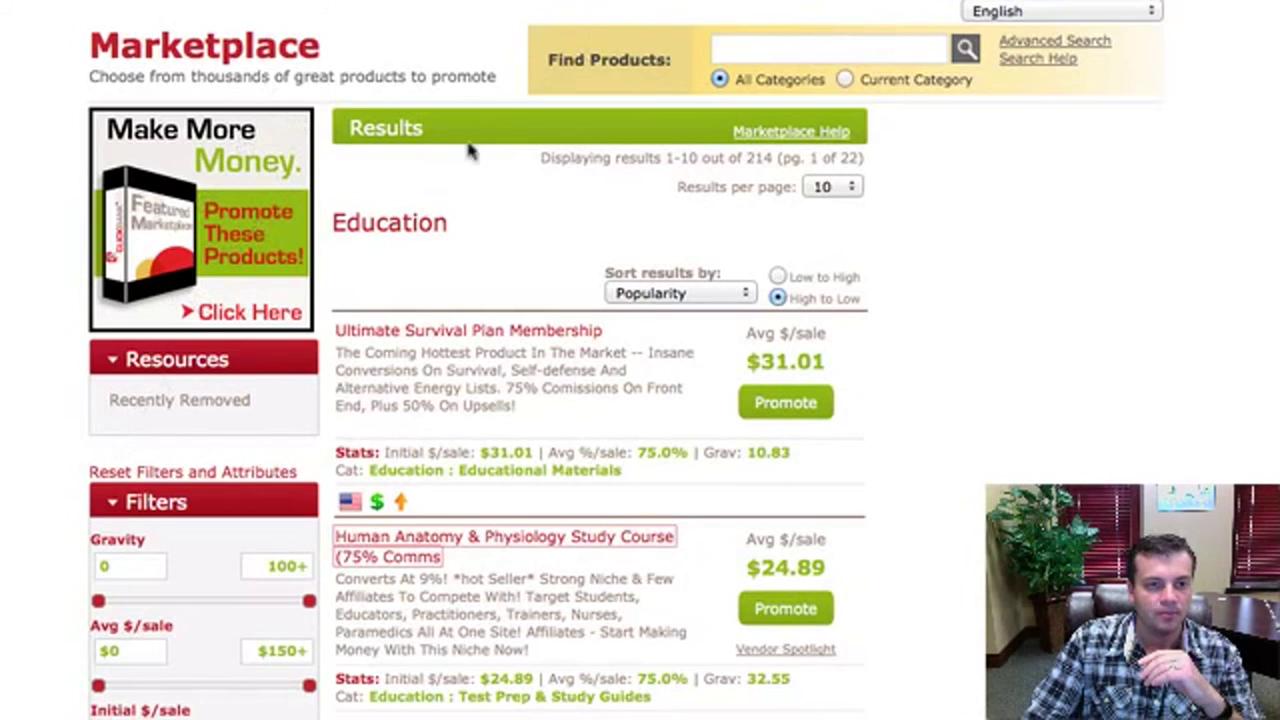
# Step: Open the Arts & Entertainment category in the ClickBank Marketplace and highlight the total number of results
pyautogui.scroll(2, 485, 145)
pyautogui.click(672, 15)
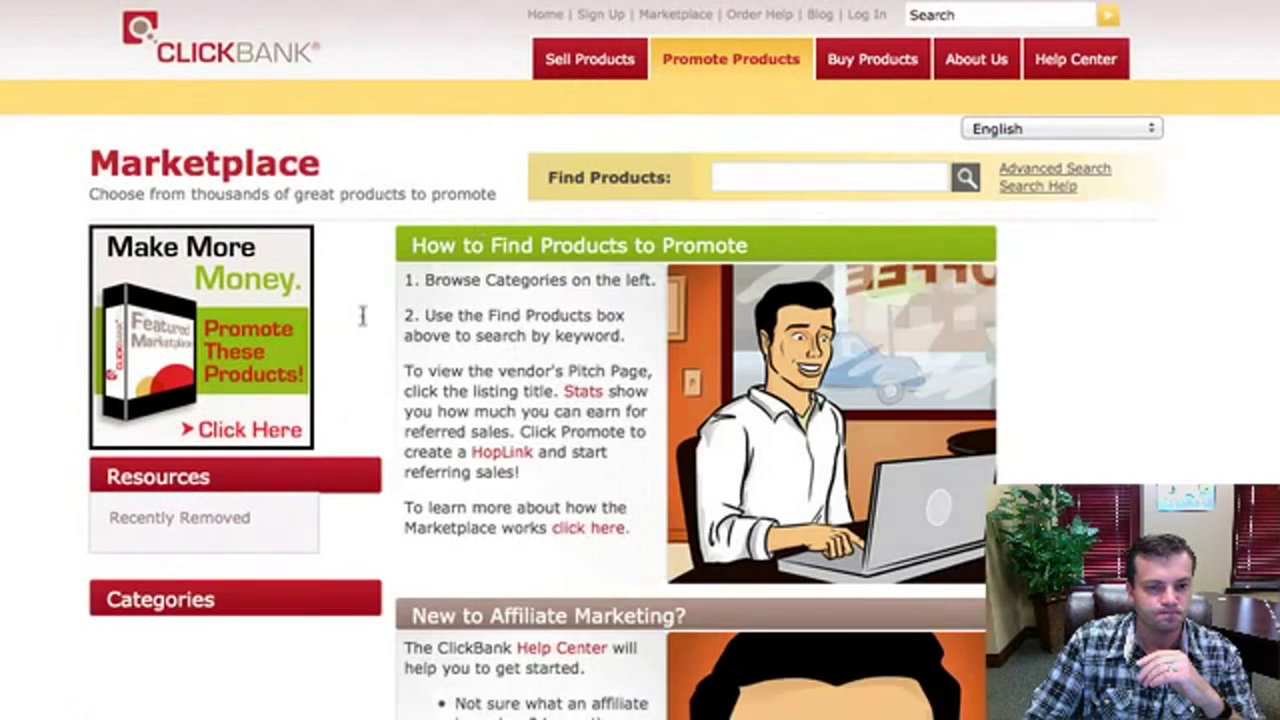
pyautogui.scroll(-1, 100, 690)
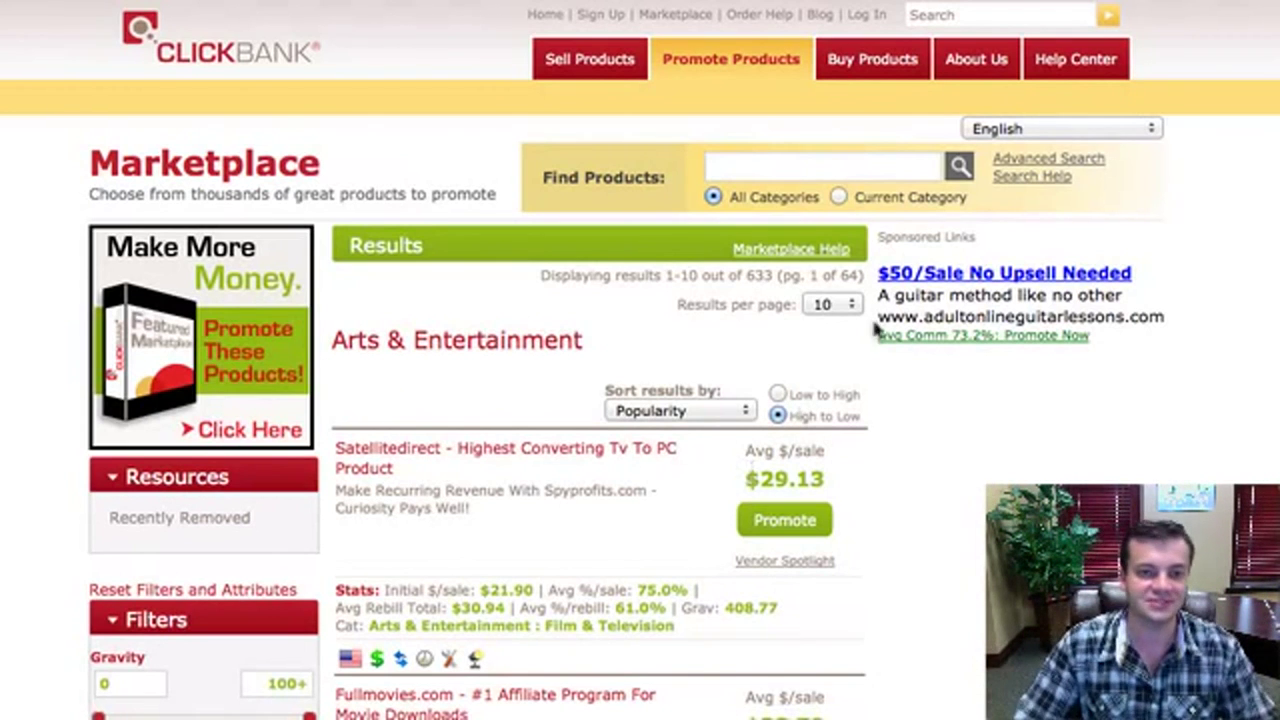
pyautogui.moveTo(744, 276); pyautogui.dragTo(777, 281)
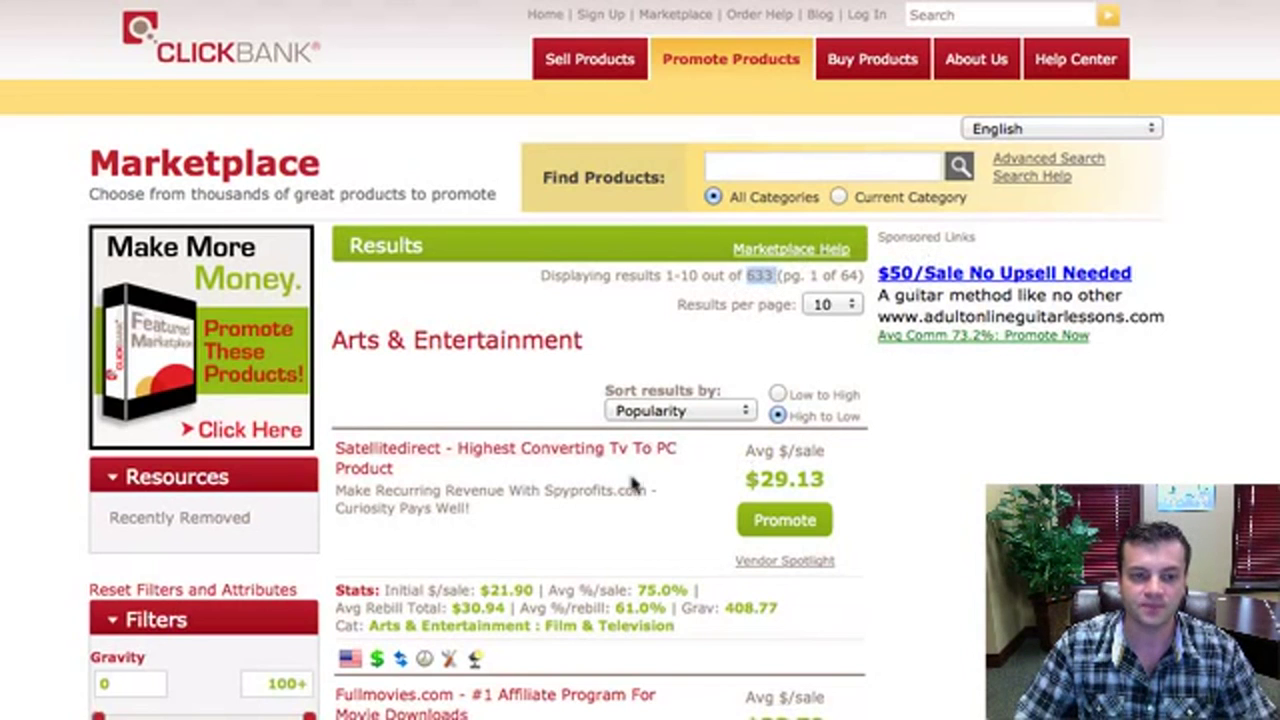
pyautogui.click(580, 530)
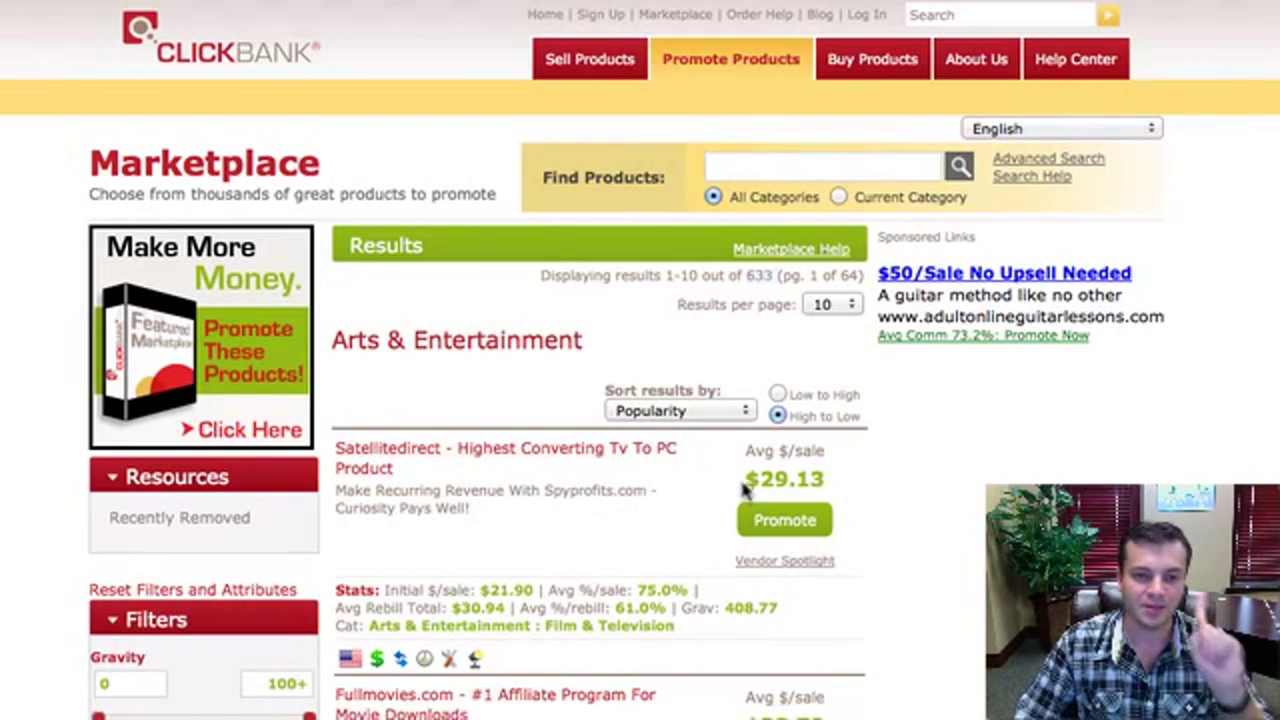
# Step: Examine the Satellitedirect listing's average earnings per sale, initial earnings, commission percentage, average rebill total and gravity, highlighting each figure
pyautogui.moveTo(830, 479); pyautogui.dragTo(742, 484)
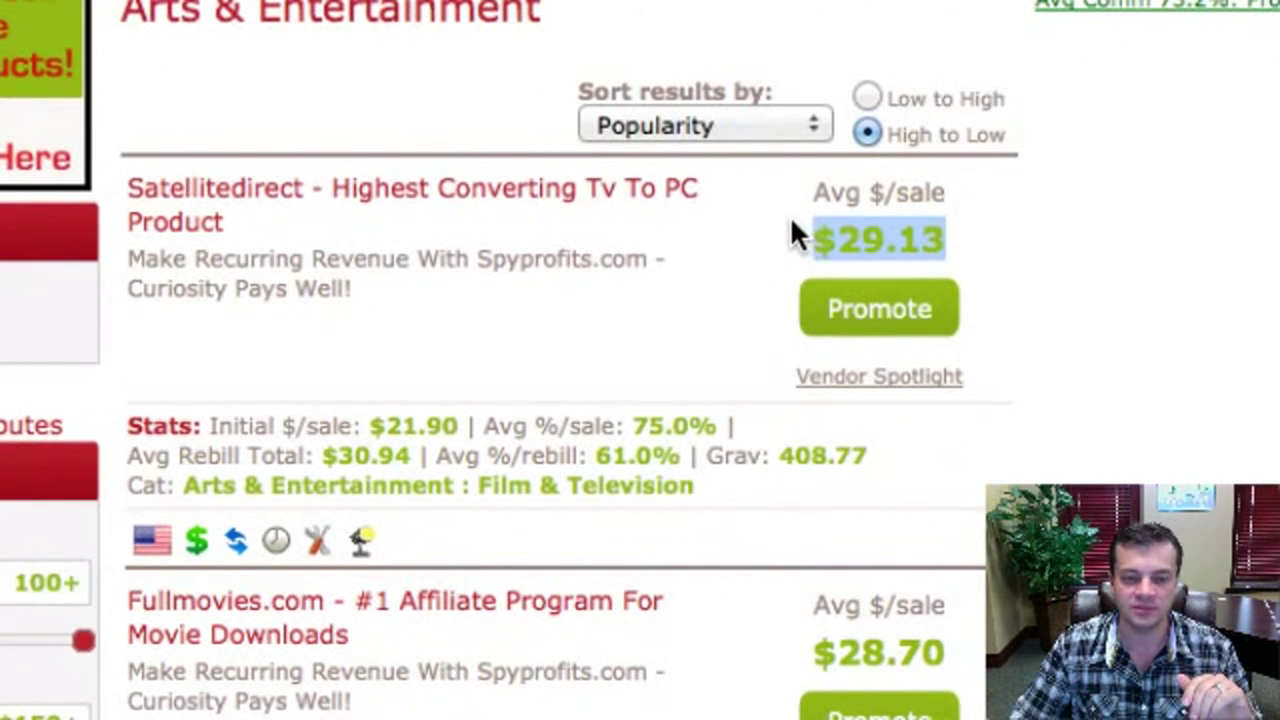
pyautogui.click(792, 233)
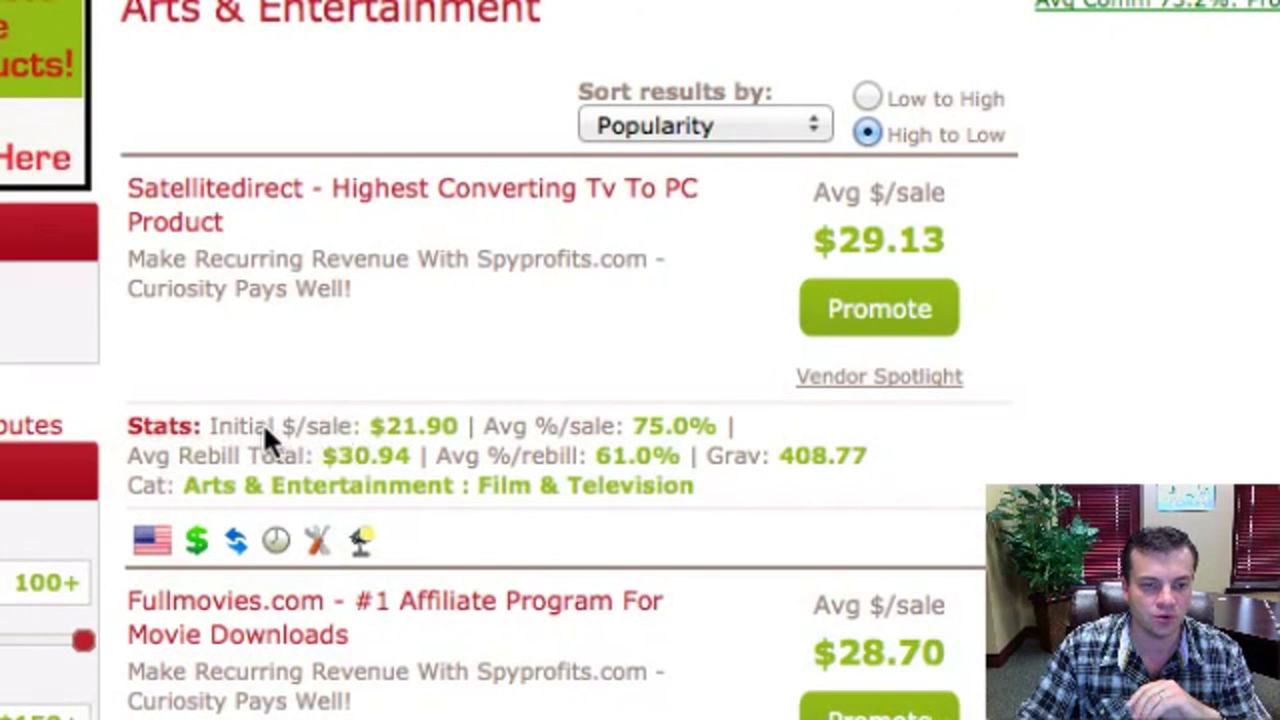
pyautogui.moveTo(294, 426); pyautogui.dragTo(457, 428)
pyautogui.moveTo(536, 426); pyautogui.dragTo(660, 426)
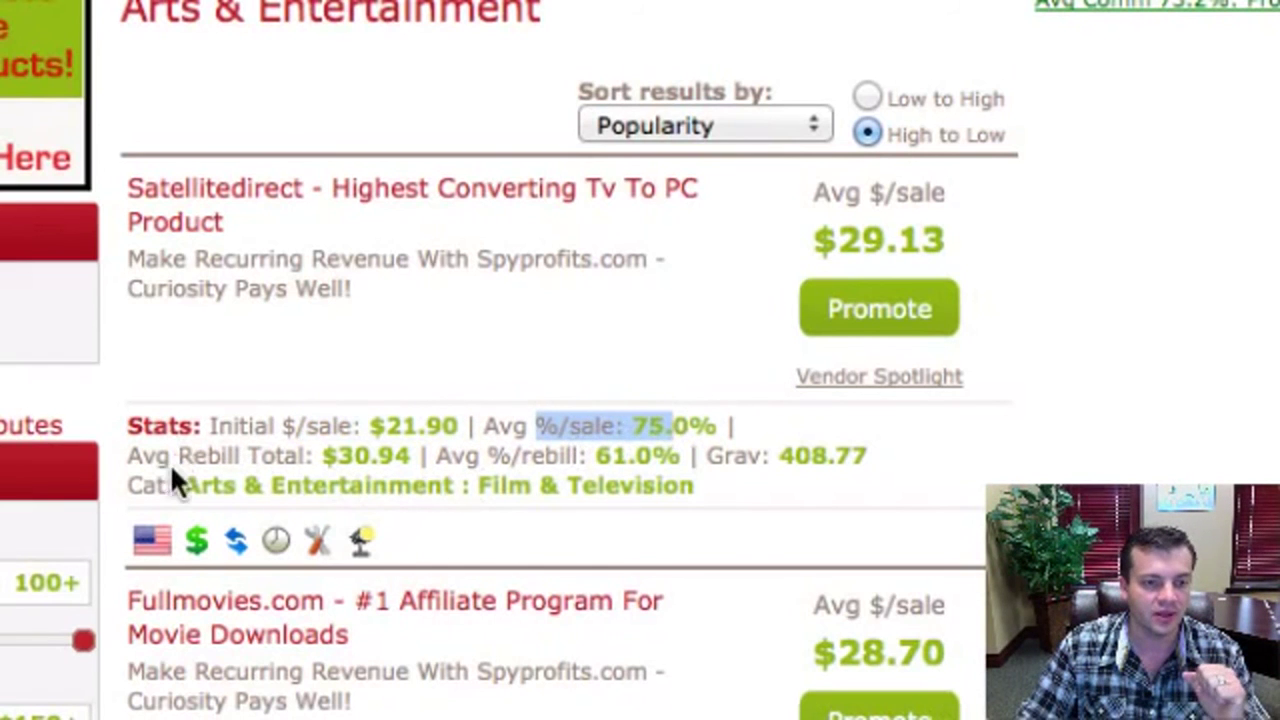
pyautogui.moveTo(130, 455); pyautogui.dragTo(328, 462)
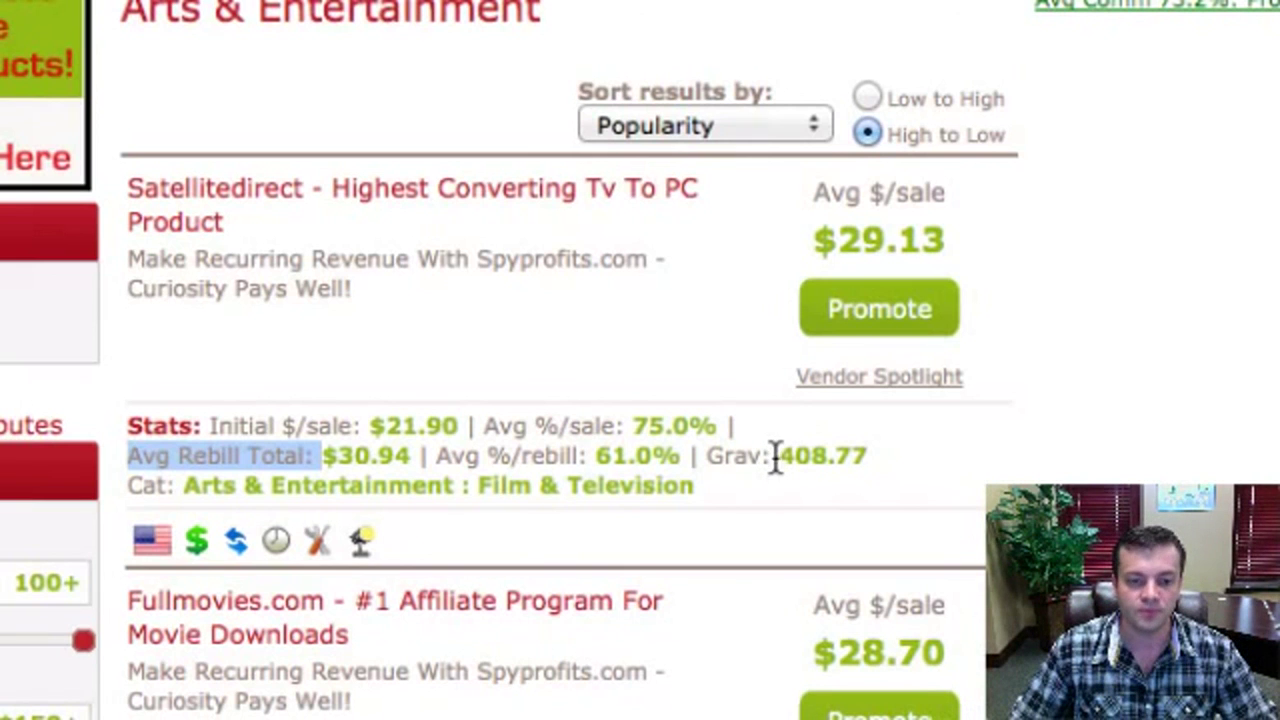
pyautogui.moveTo(778, 455); pyautogui.dragTo(893, 476)
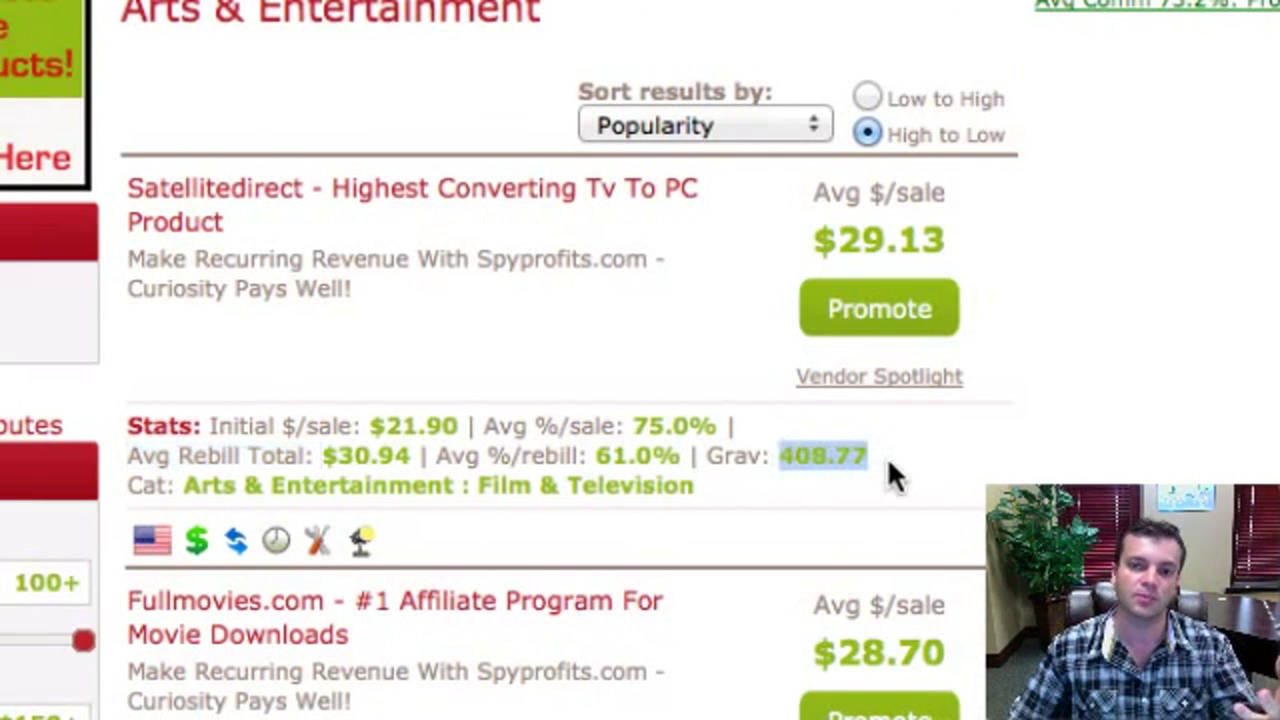
pyautogui.click(806, 480)
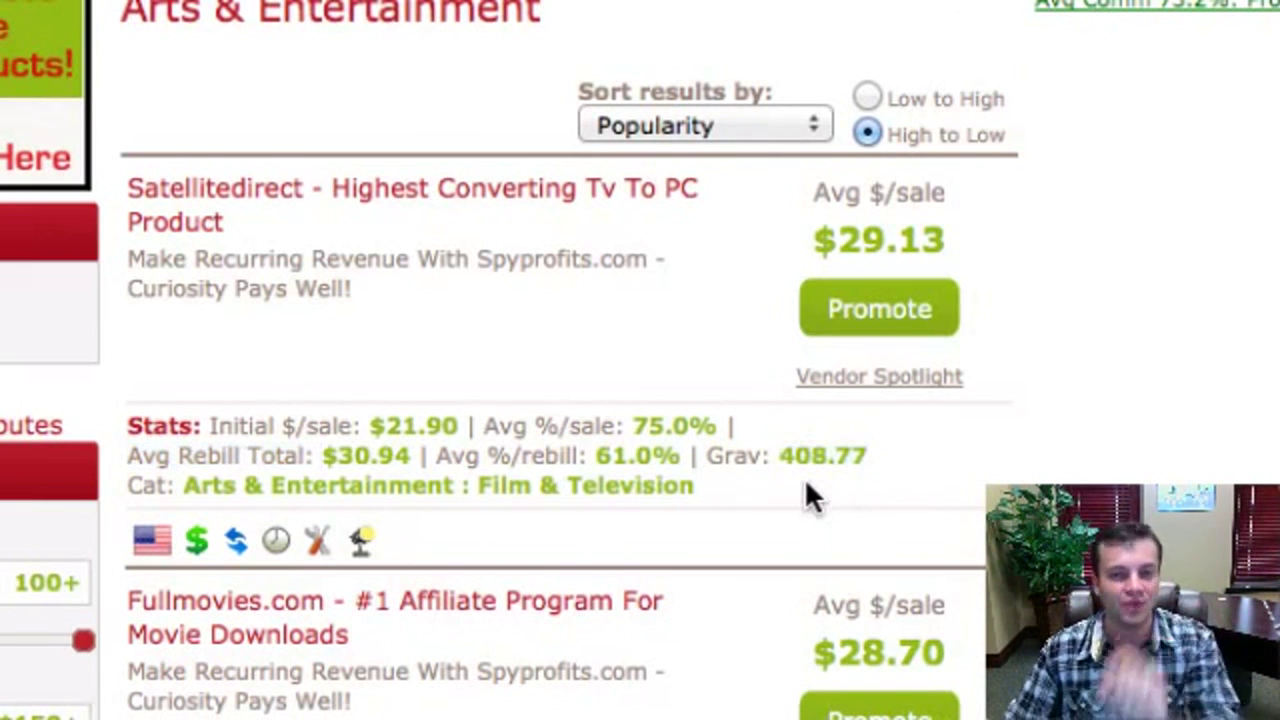